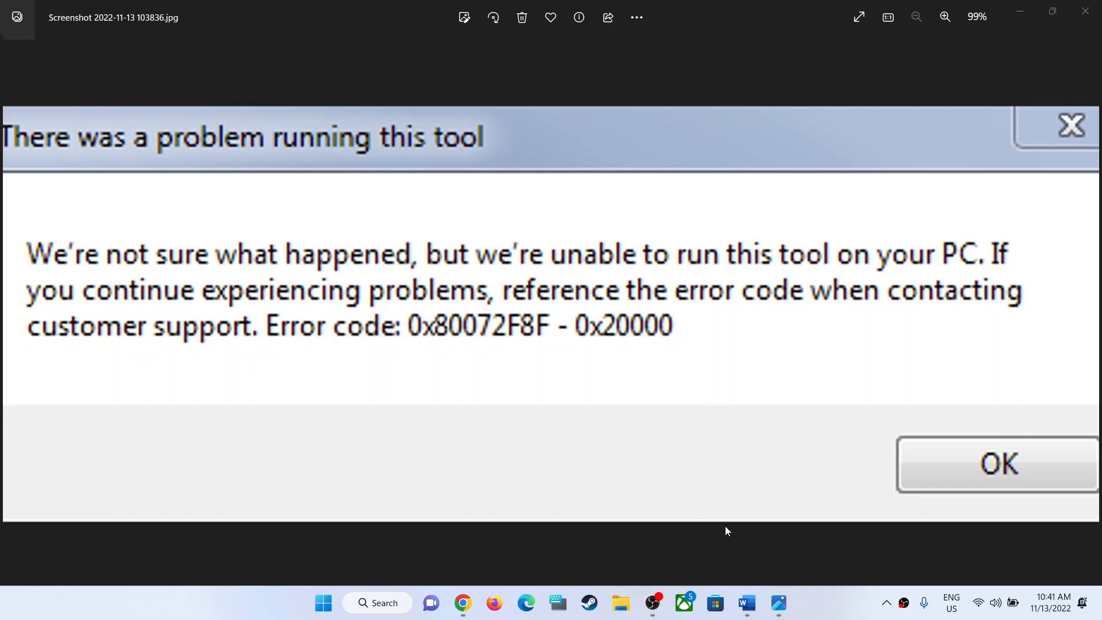
Switch to the Word notes and copy the Microsoft support link below the "Enable TLS 1.2" heading.
click(747, 603)
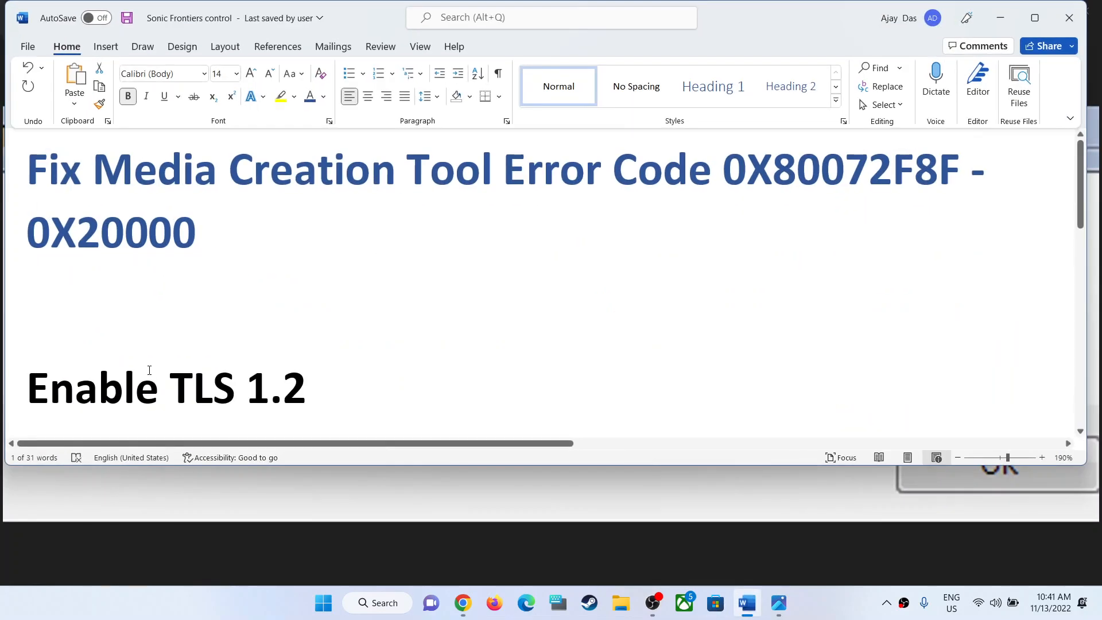
scroll(149, 370, down, 2)
drag(53, 320, 330, 320)
scroll(336, 334, down, 4)
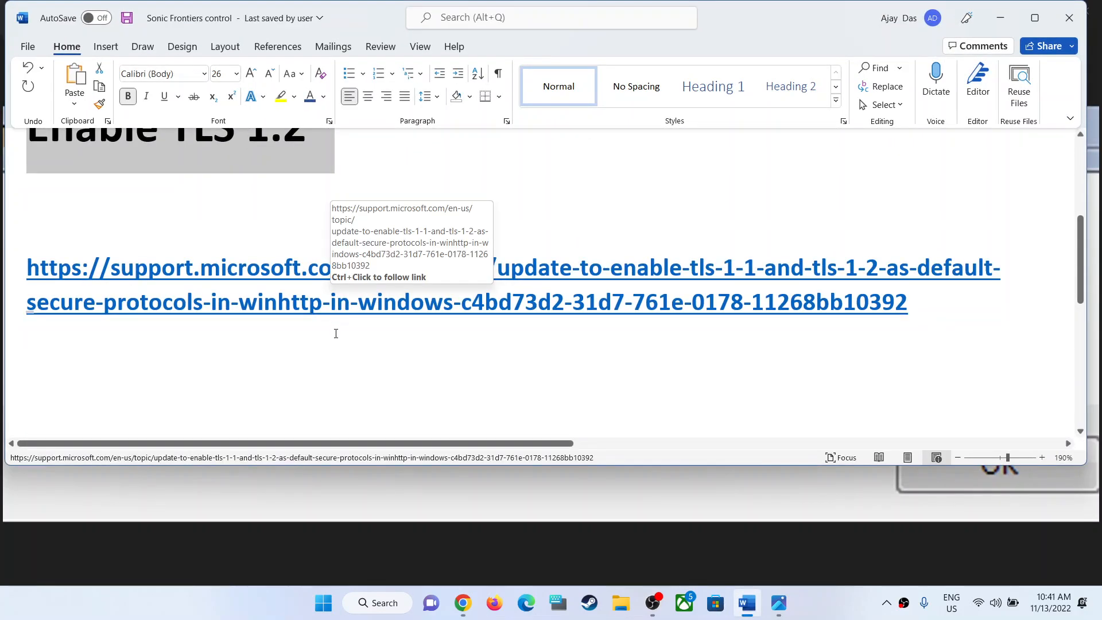
triple_click(332, 297)
right_click(200, 297)
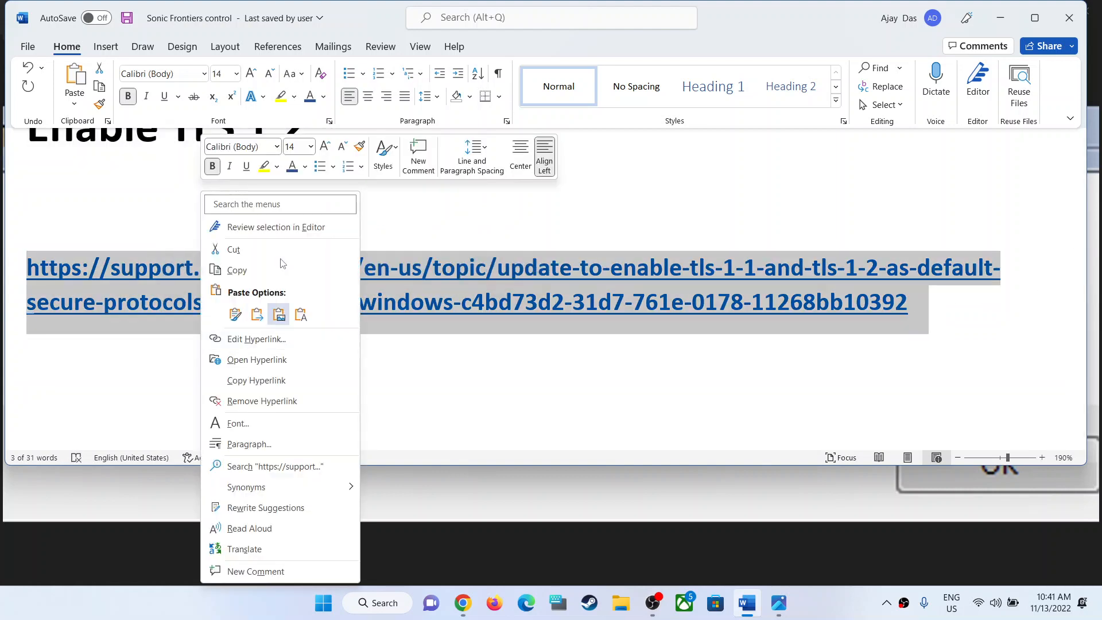
click(244, 271)
Switch to Chrome and read the TLS 1.1 and TLS 1.2 support article, including its methods for getting the update.
click(457, 604)
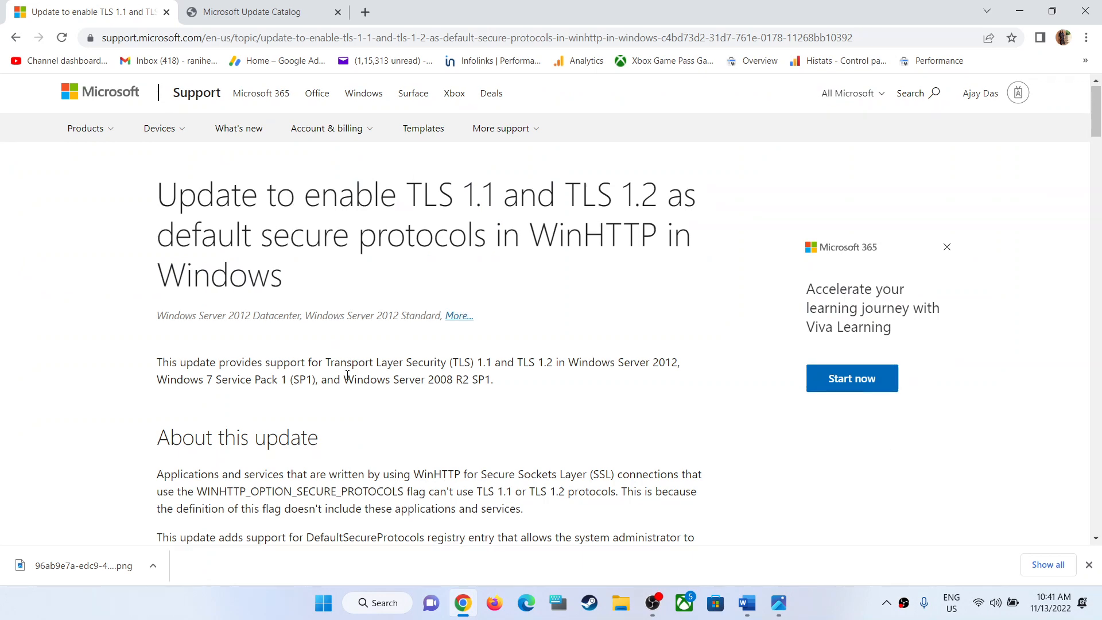
scroll(348, 379, down, 10)
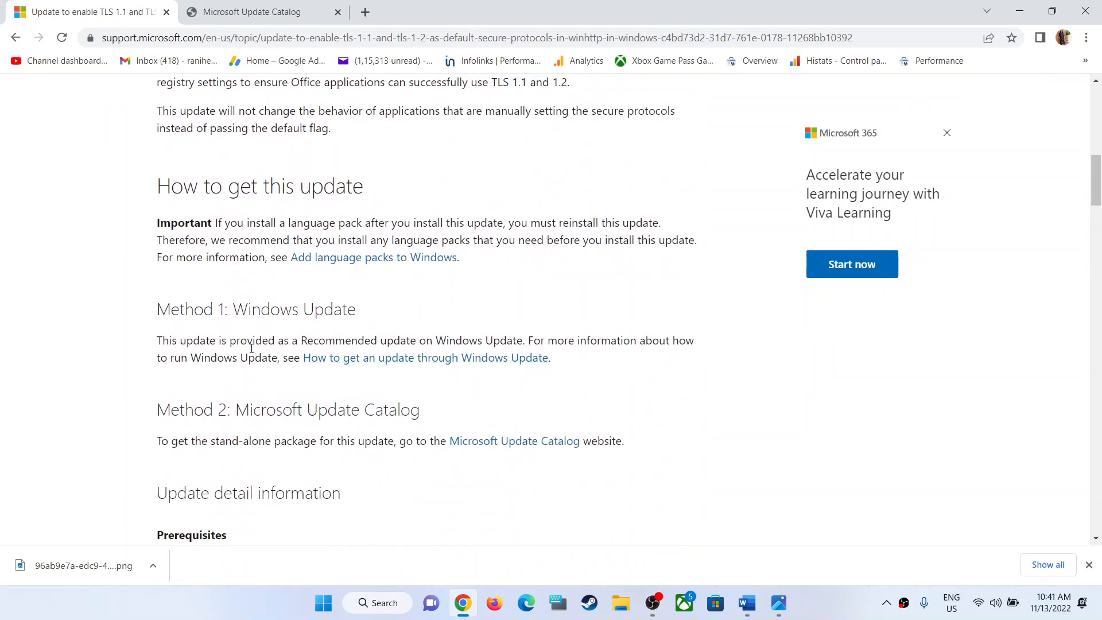
scroll(236, 335, up, 2)
scroll(304, 360, down, 1)
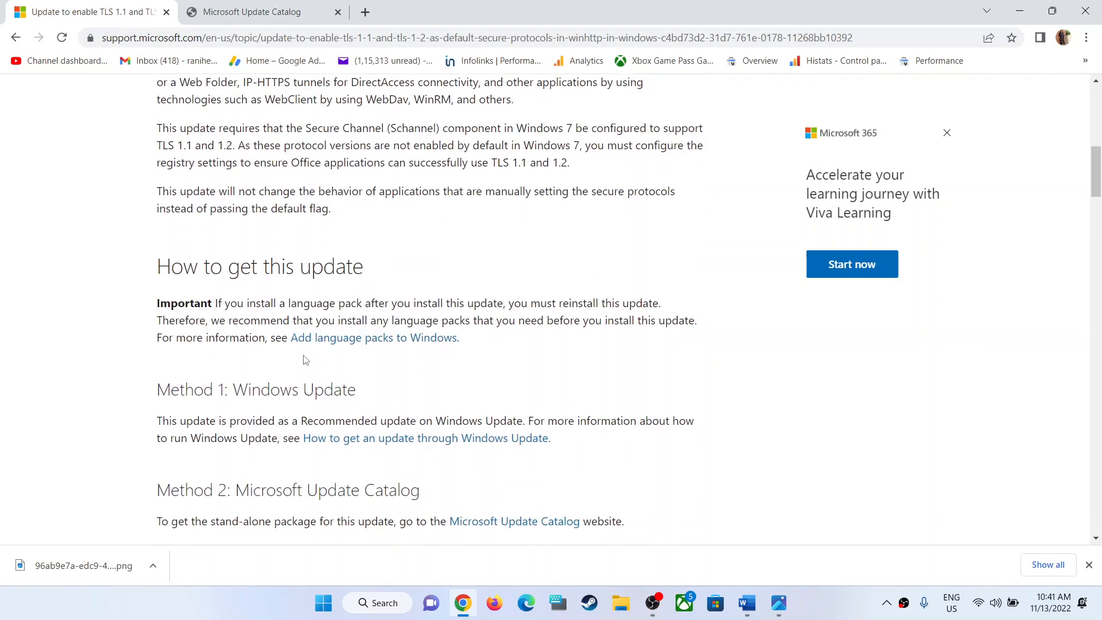
scroll(485, 383, up, 1)
scroll(485, 383, up, 4)
scroll(457, 389, down, 3)
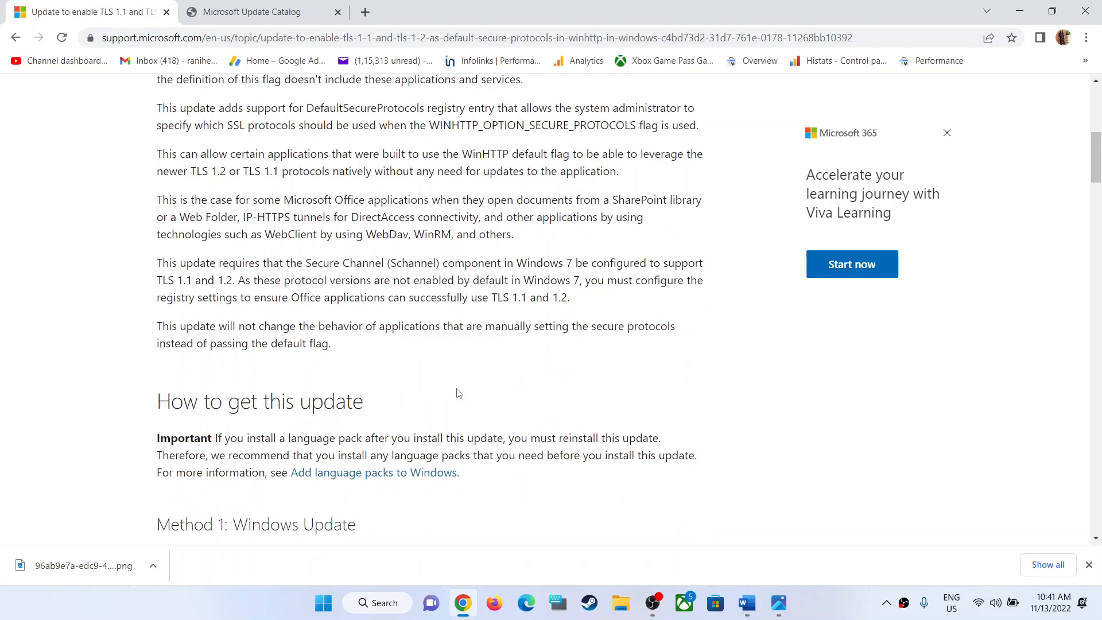
scroll(457, 389, up, 3)
scroll(457, 389, down, 2)
scroll(457, 389, down, 7)
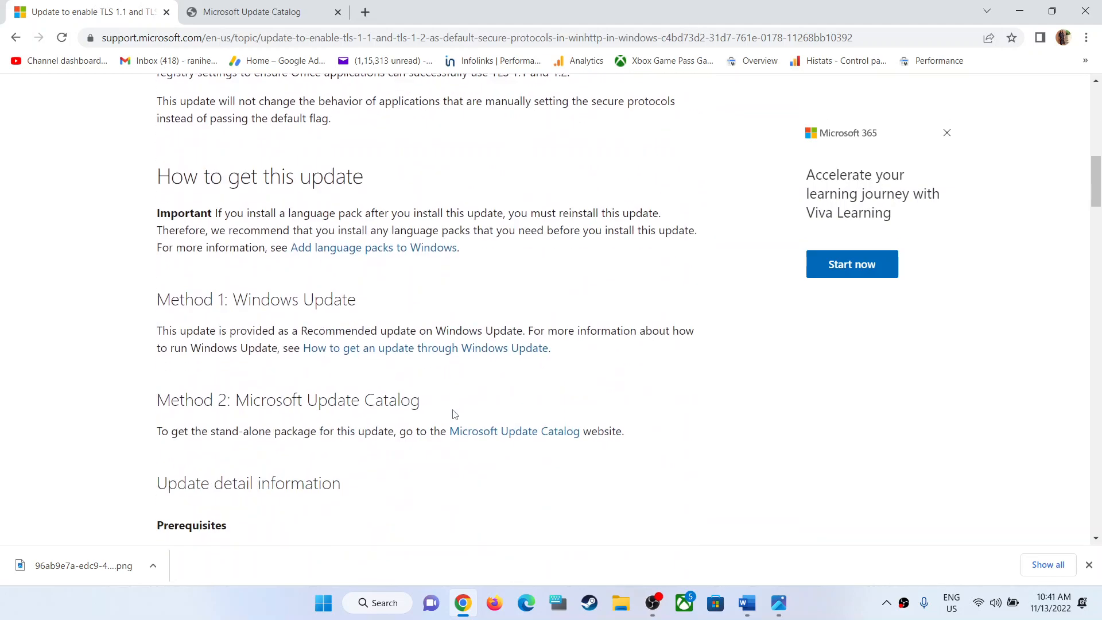
scroll(457, 415, up, 2)
Open the Microsoft Update Catalog website linked under Method 2 of the support article.
key(ctrl+Tab)
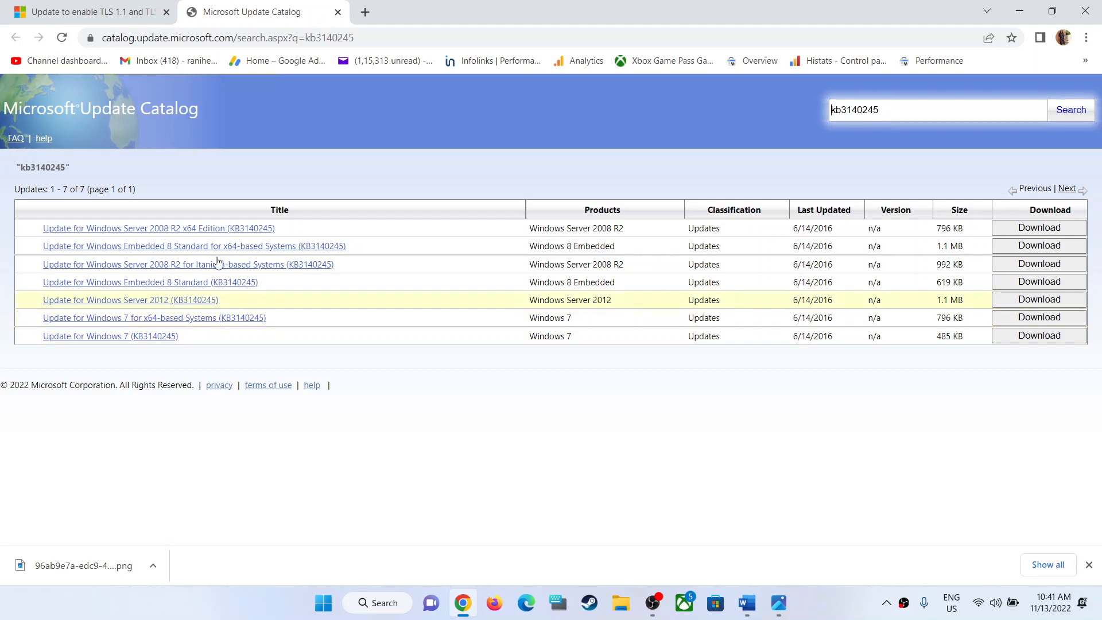
click(71, 16)
scroll(470, 348, down, 3)
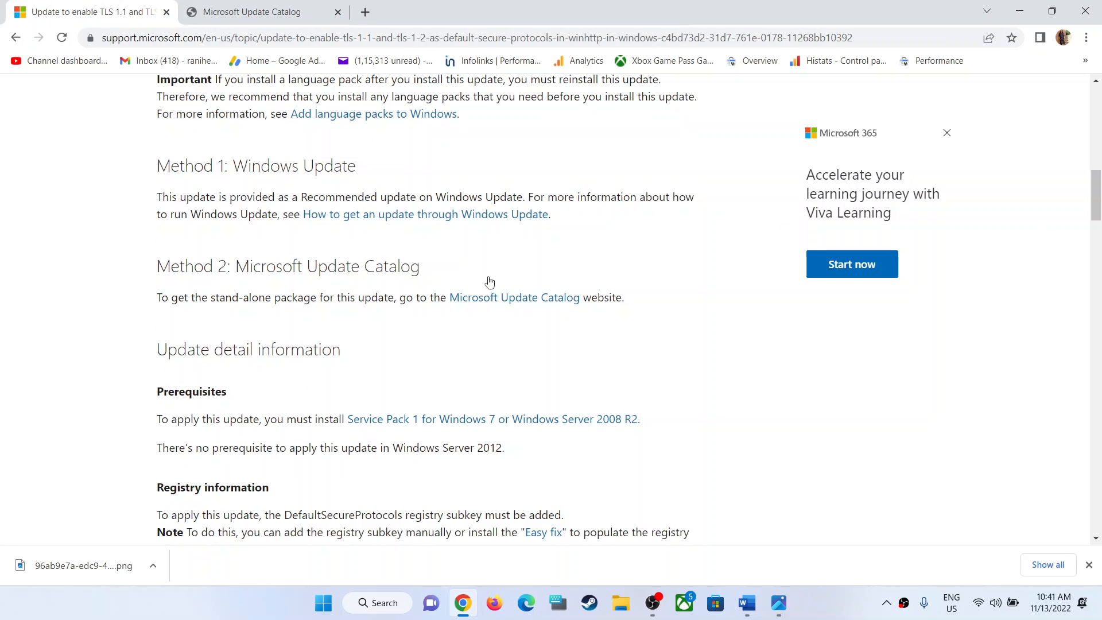
click(508, 300)
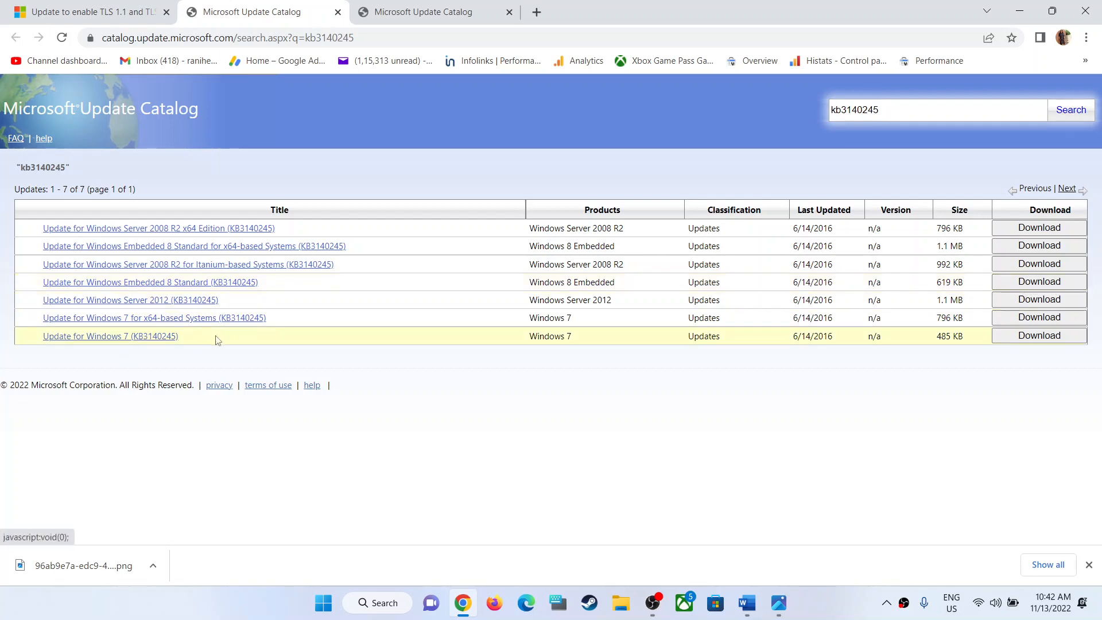
Download the Update for Windows 7 (KB3140245) package from the catalog.
click(1016, 340)
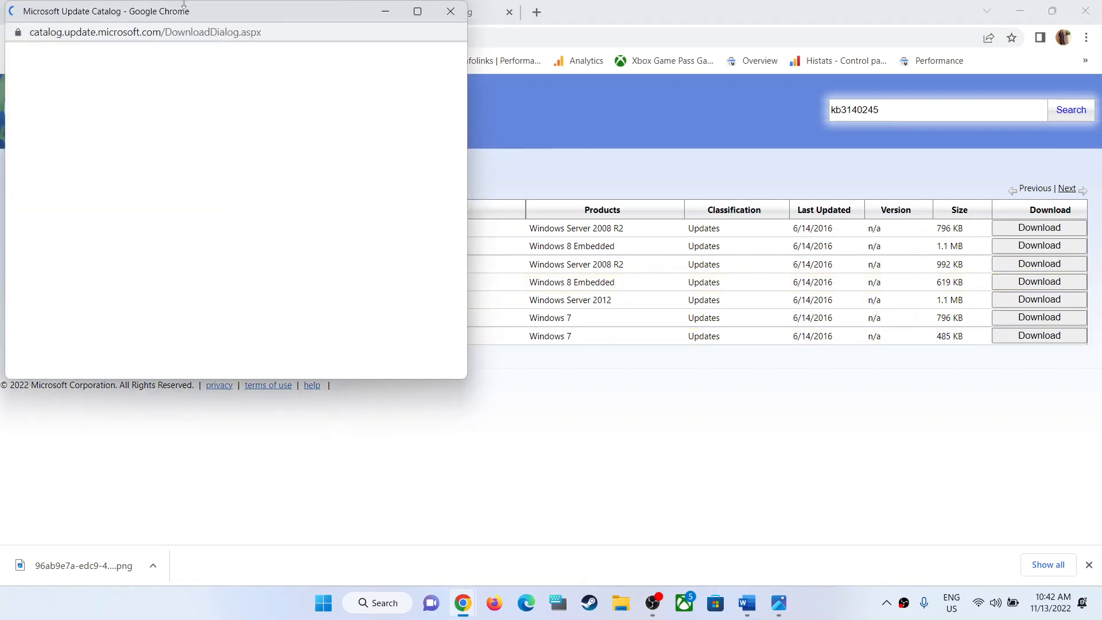
drag(202, 12, 383, 46)
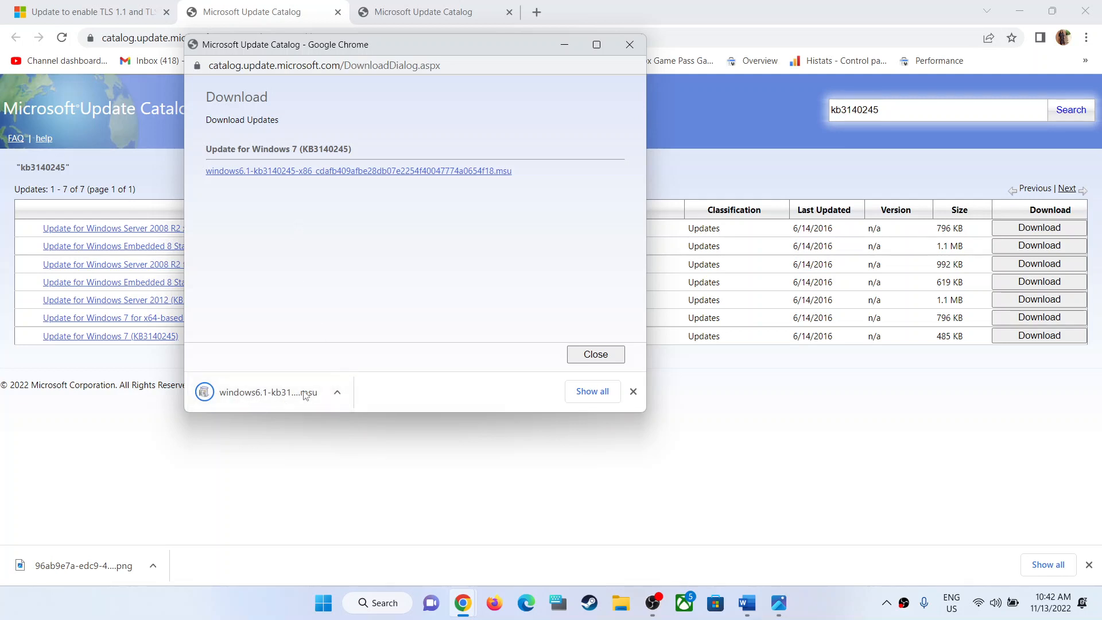
click(323, 603)
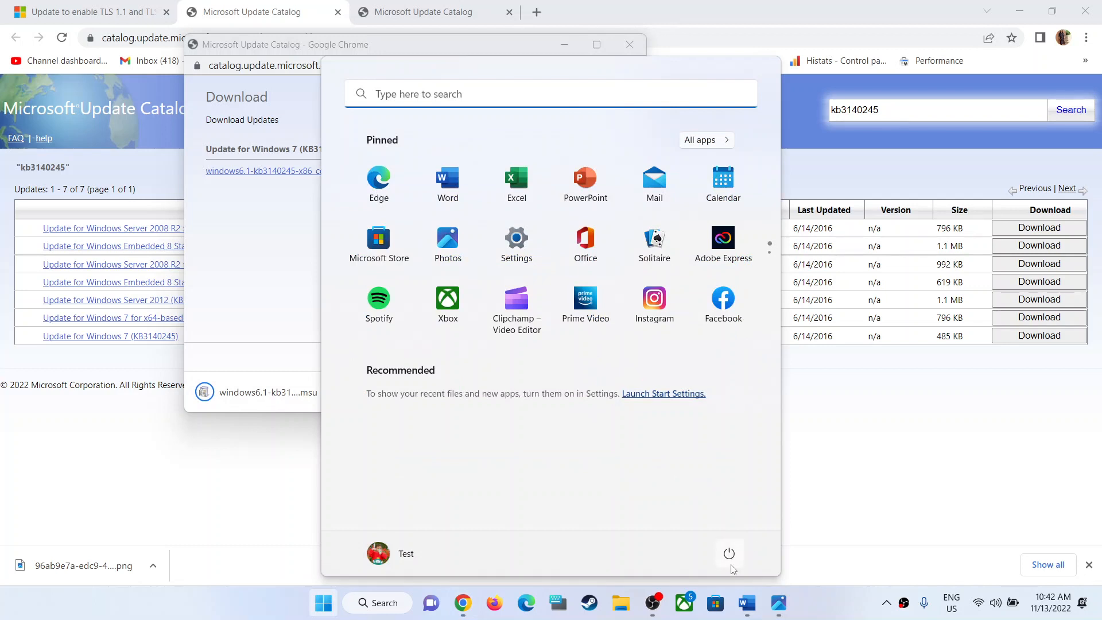
click(733, 559)
click(937, 441)
click(909, 441)
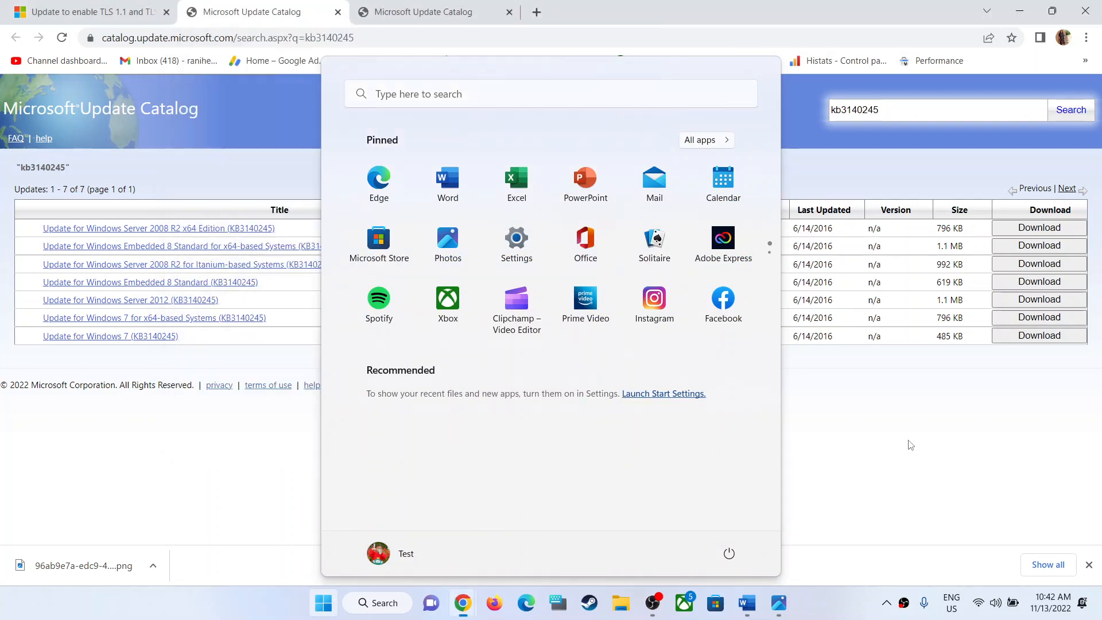
Switch to the Word notes and review the WinHttp registry paths and DefaultSecureProtocols values for 32-bit and 64-bit Windows.
click(757, 599)
scroll(281, 341, down, 6)
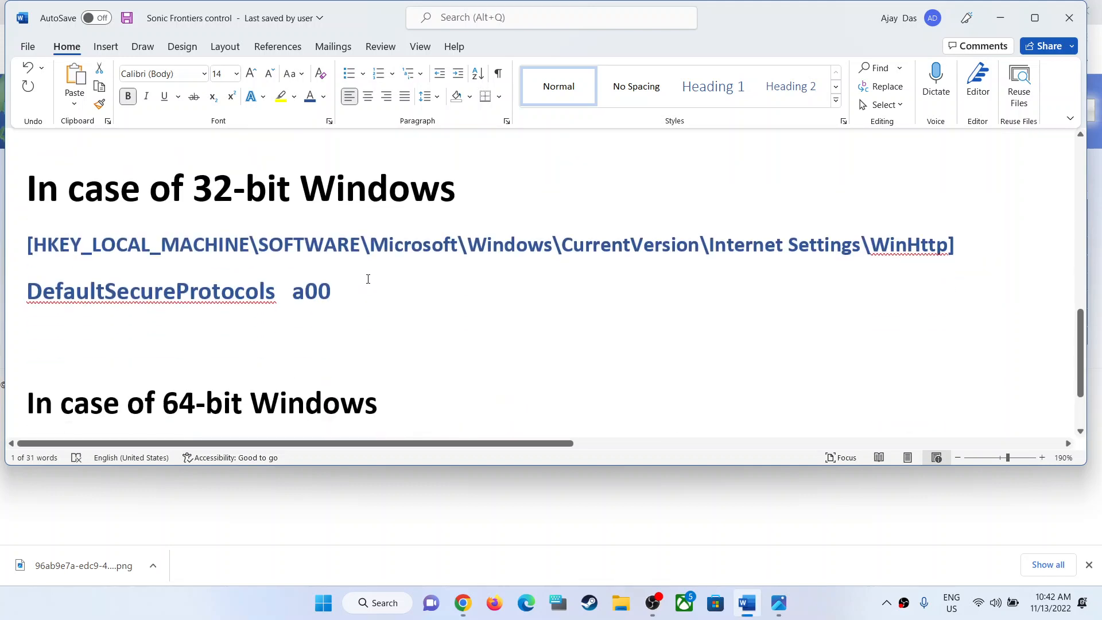
drag(962, 249, 26, 246)
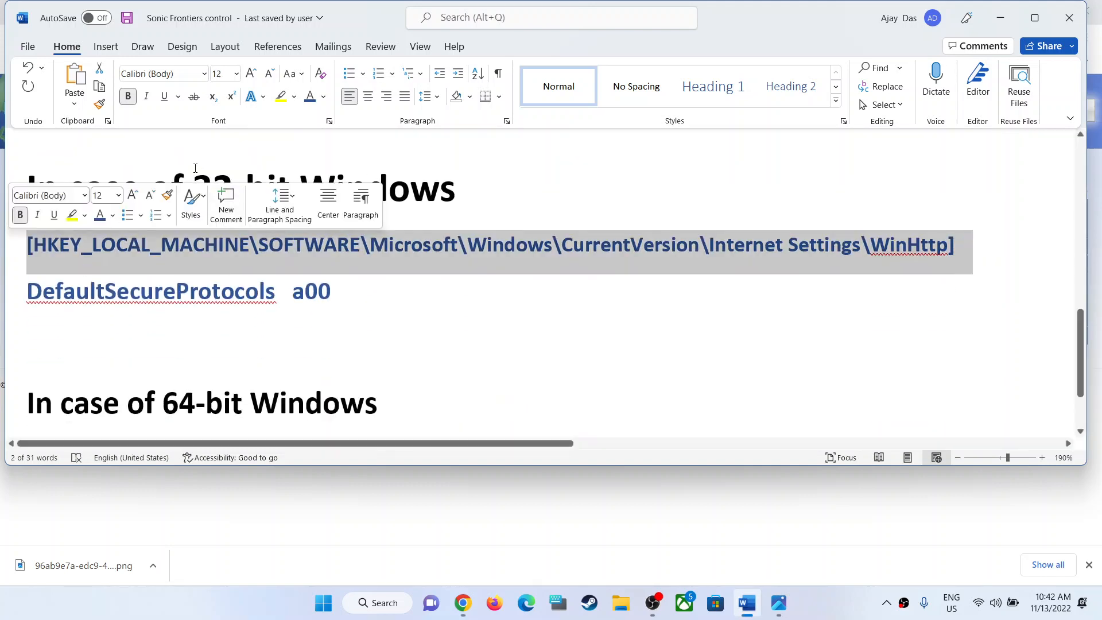
click(193, 191)
drag(151, 191, 425, 194)
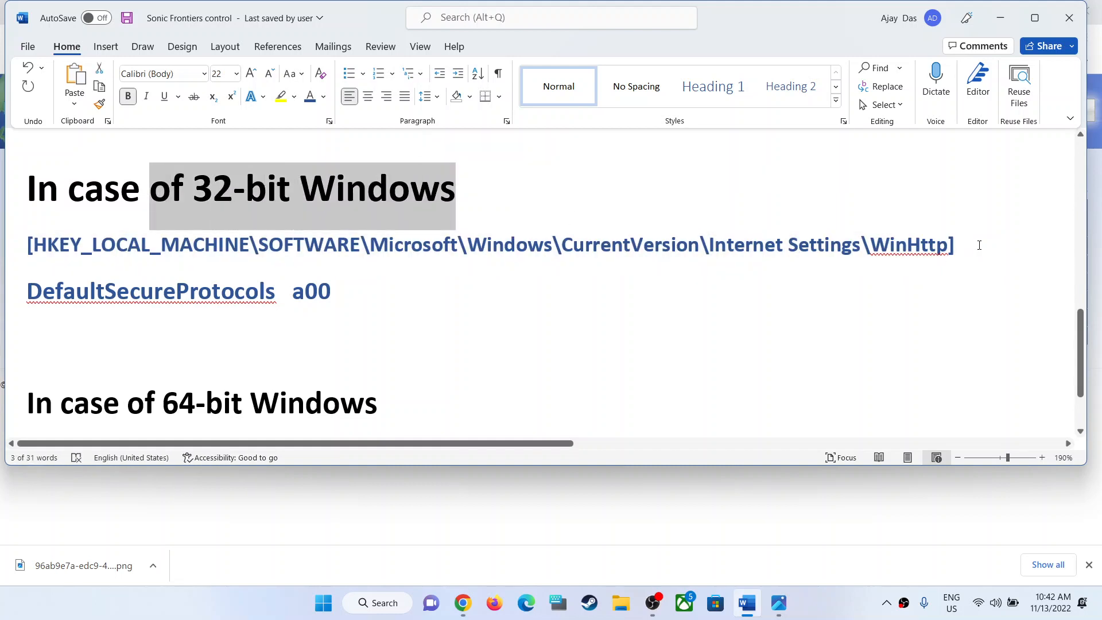
drag(979, 245, 26, 247)
scroll(179, 311, down, 3)
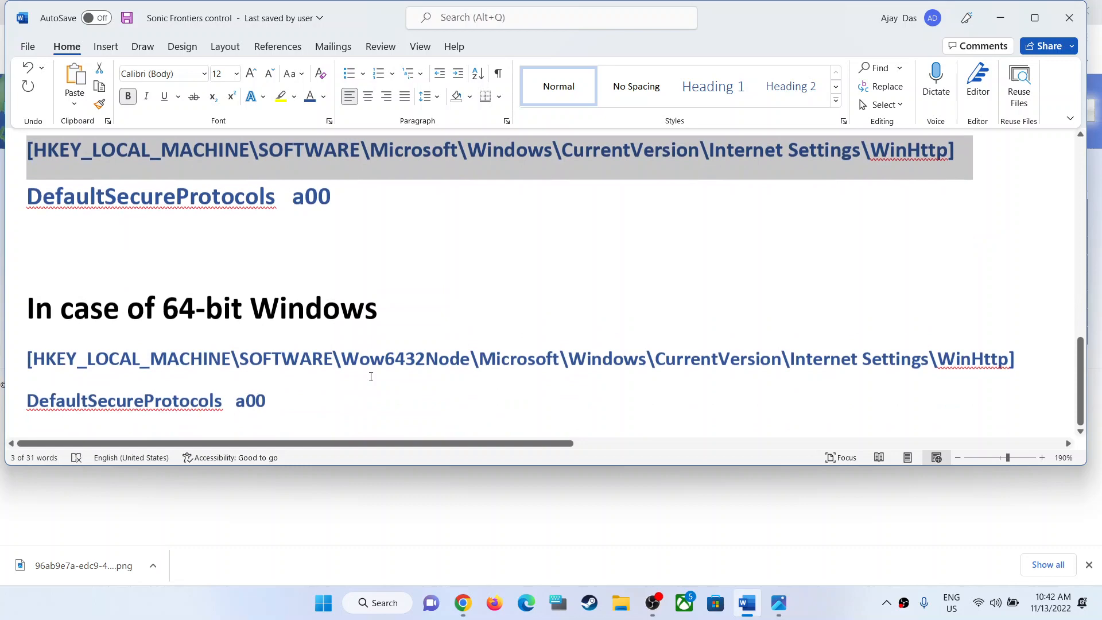
click(167, 311)
drag(1021, 357, 1, 356)
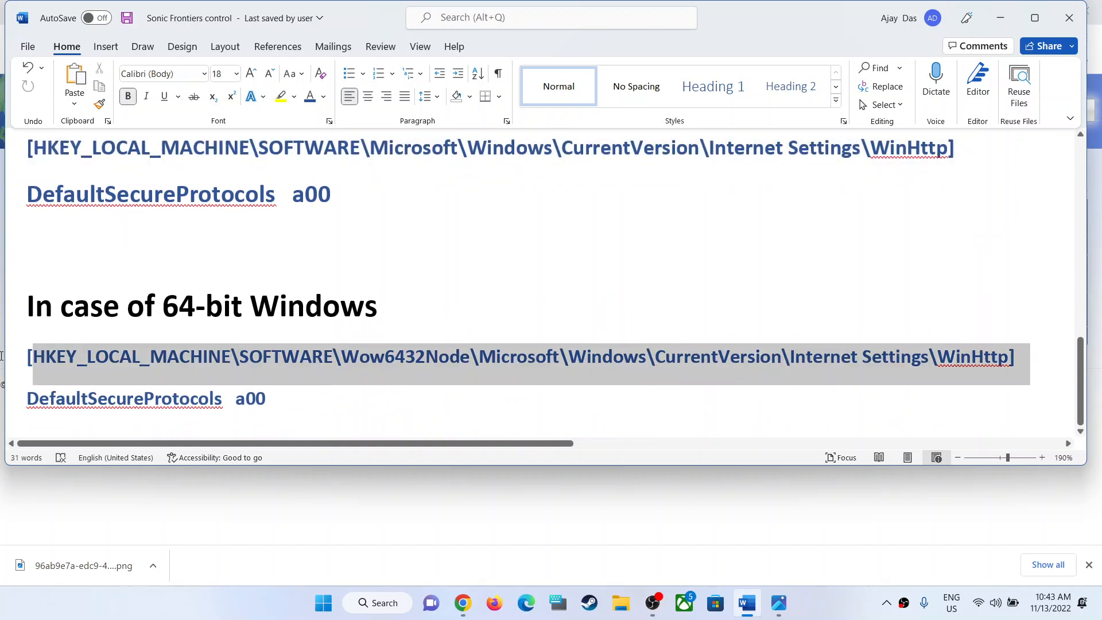
scroll(570, 345, up, 5)
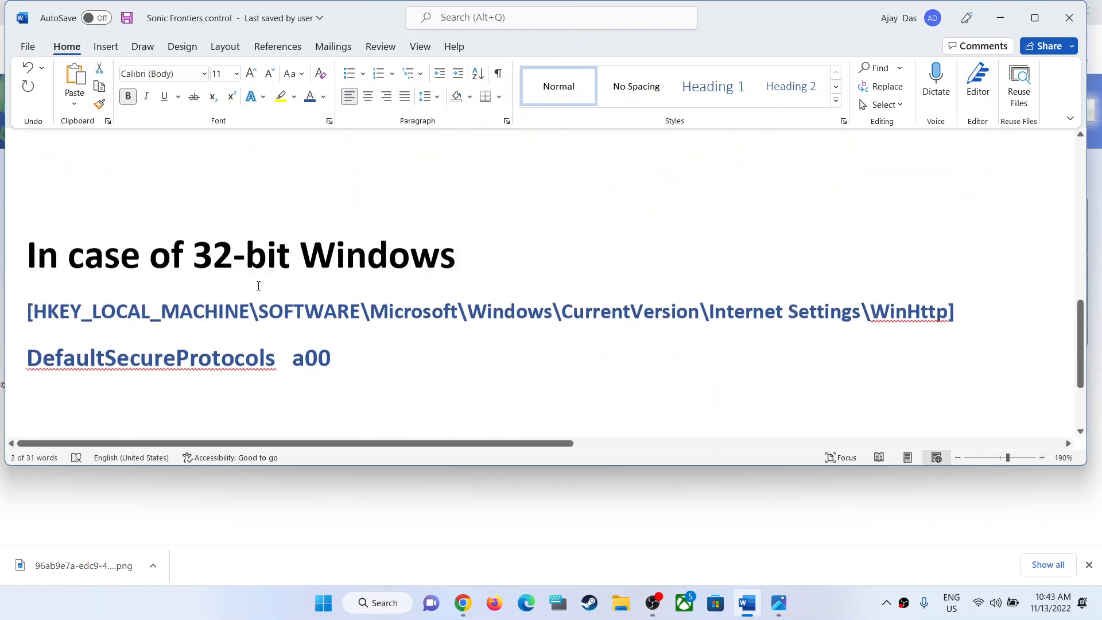
scroll(167, 261, down, 1)
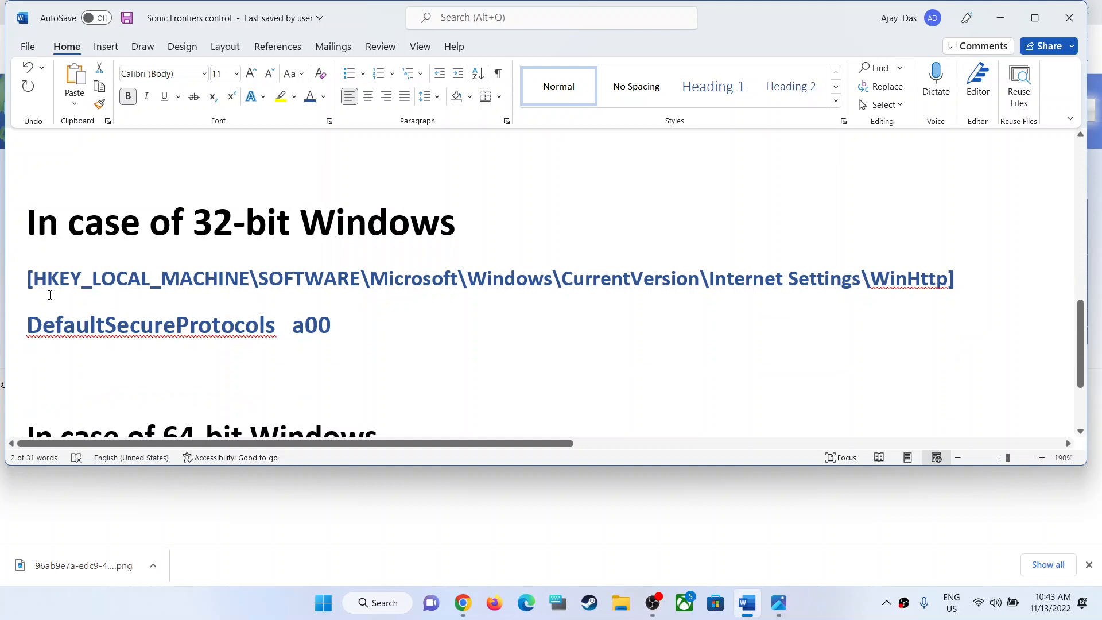
Launch the Registry Editor by running the regedit command.
click(324, 603)
text(registry)
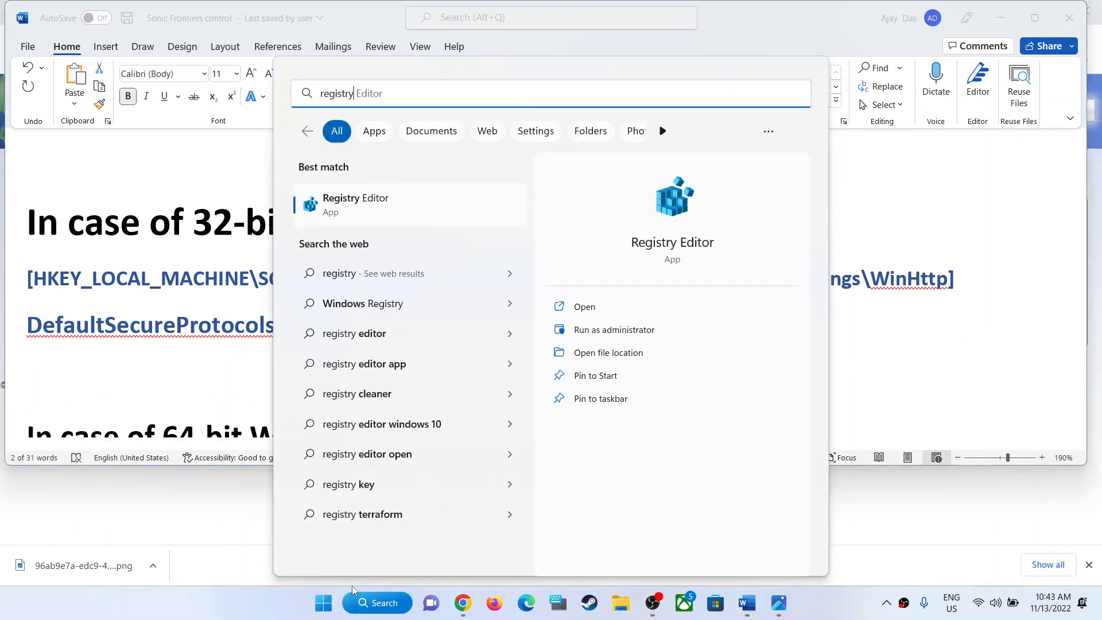
key(super+r)
text(r)
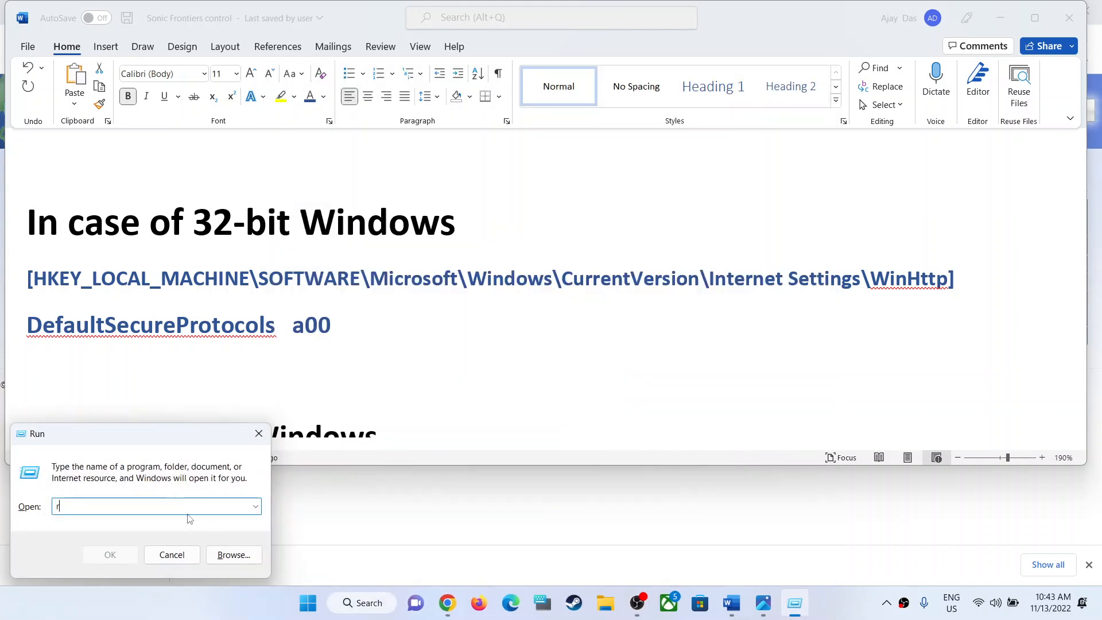
text(egedit)
click(111, 554)
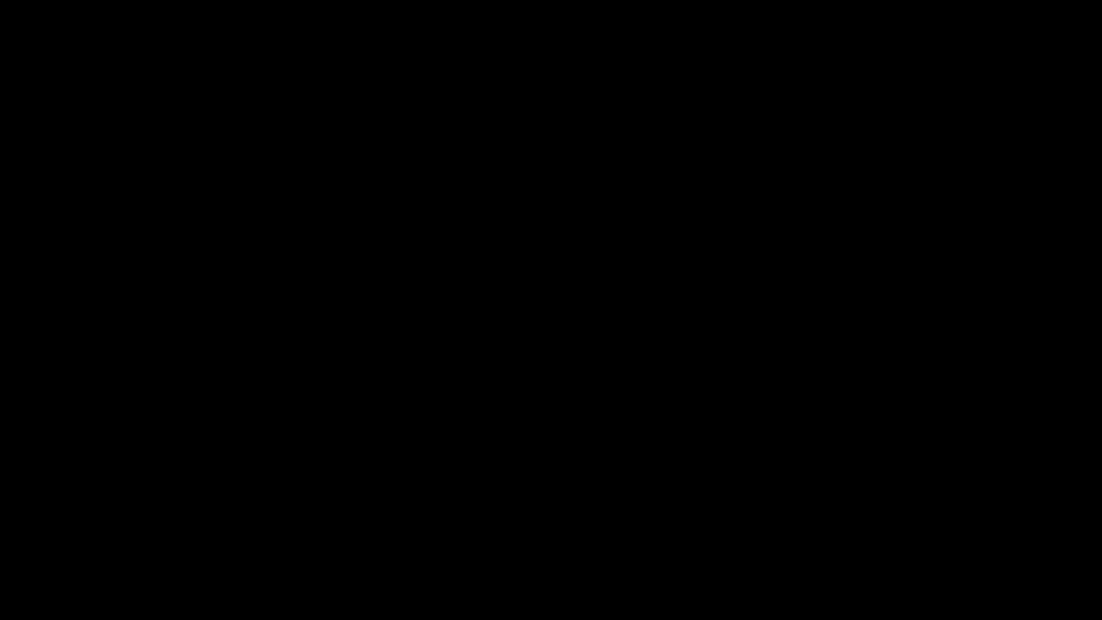
Check the 32-bit path in the Word notes and expand HKEY_LOCAL_MACHINE and its SOFTWARE key in the Registry Editor.
key(alt+Tab)
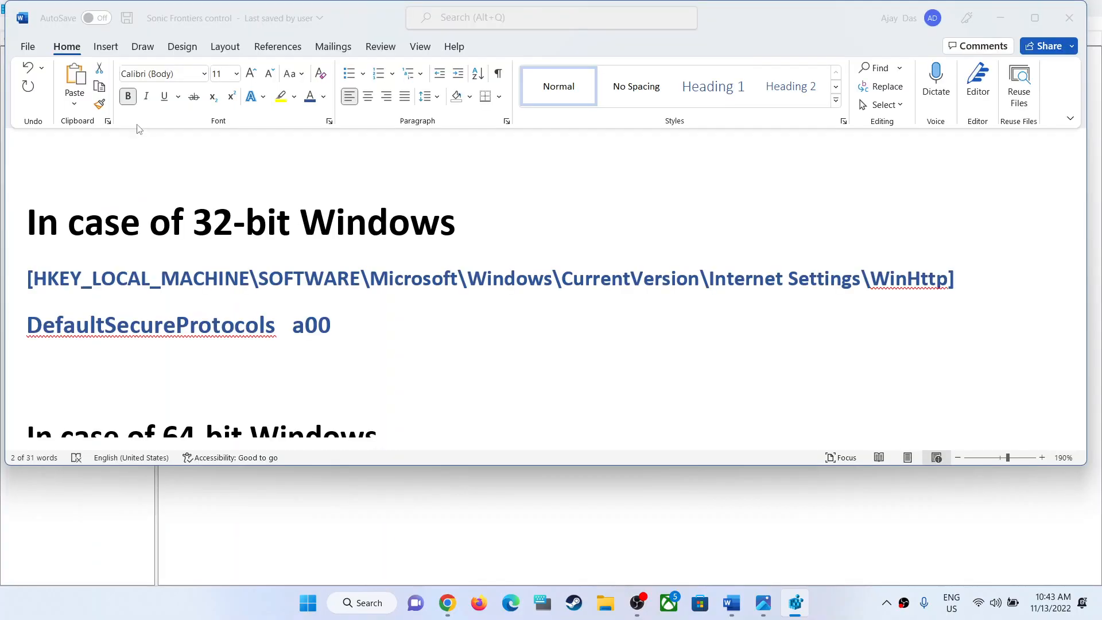
key(alt+Tab)
click(21, 92)
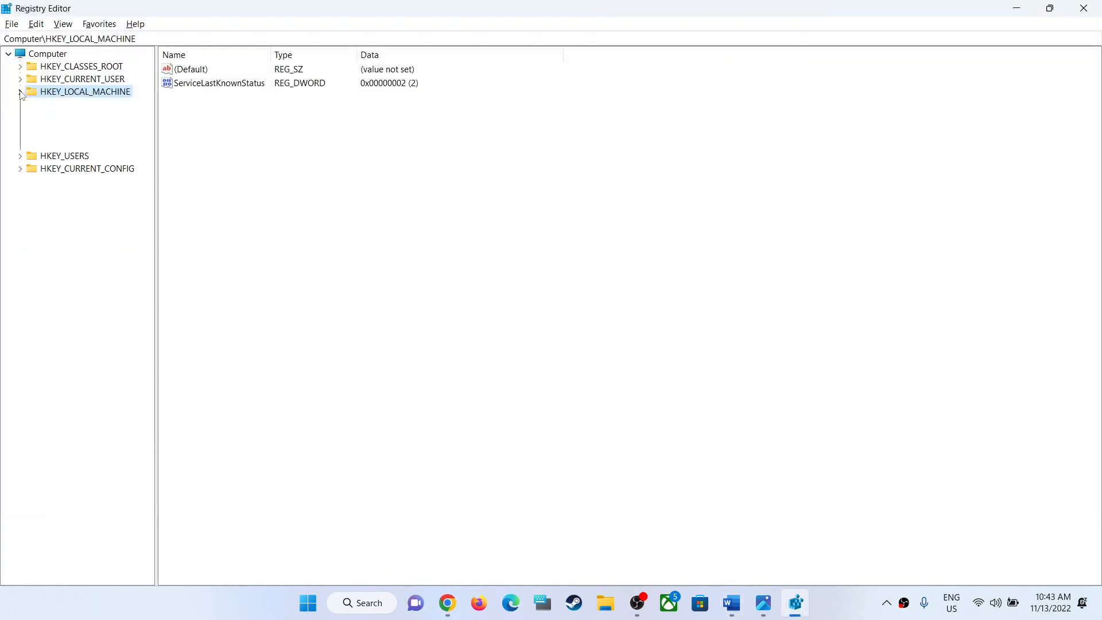
key(alt+Tab)
key(alt+Tab)
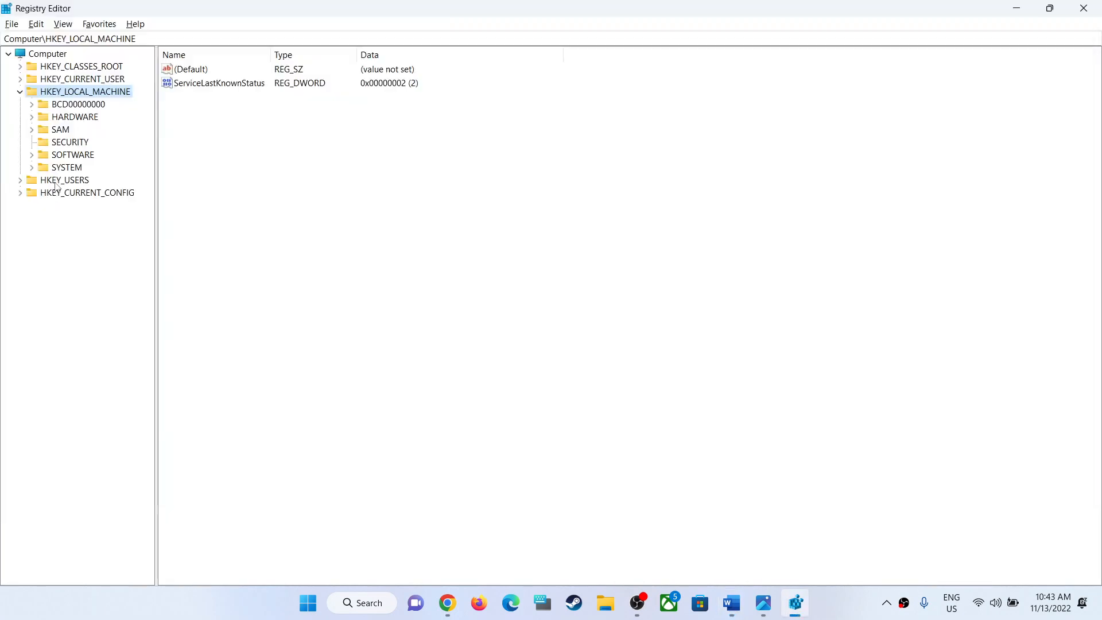
click(52, 156)
click(32, 155)
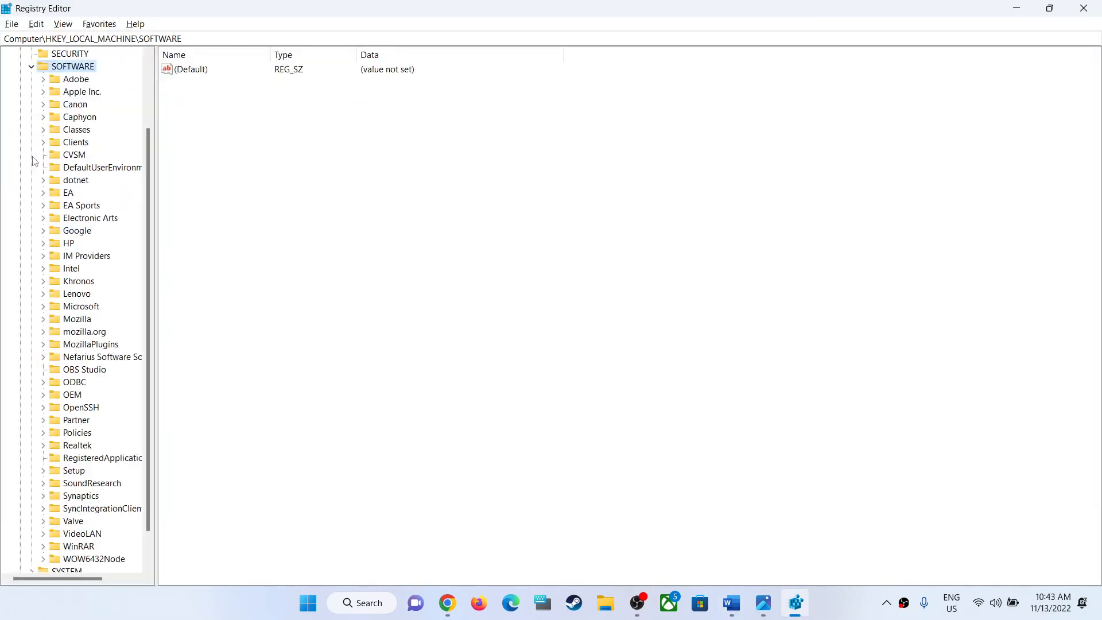
Following the path in the Word notes, expand the Microsoft key under SOFTWARE and its Windows subkey.
key(alt+Tab)
key(alt+Tab)
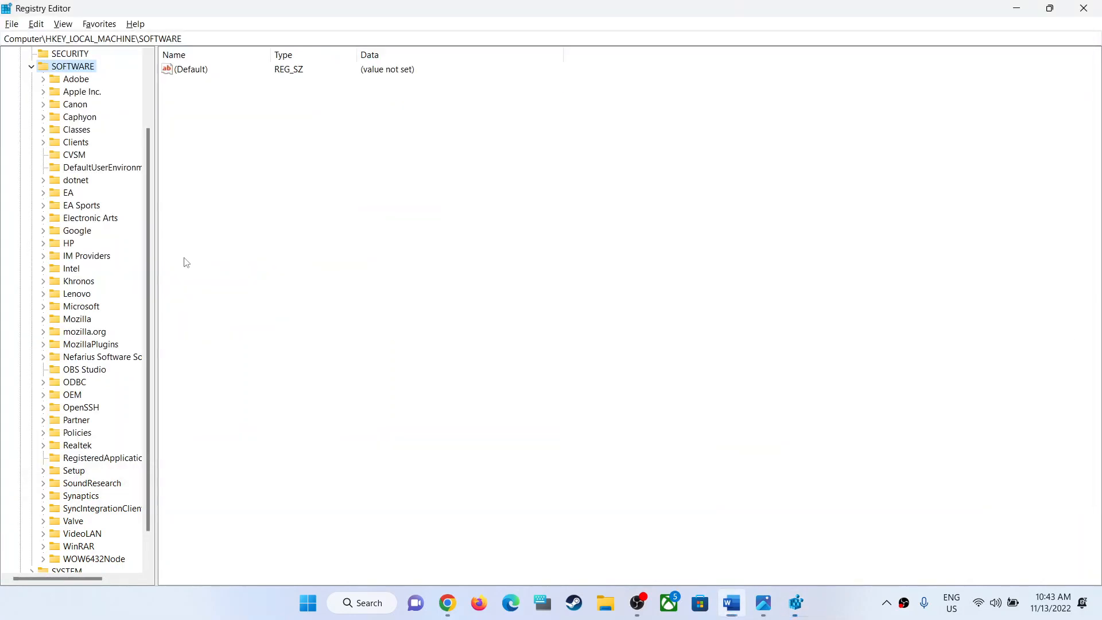
click(51, 312)
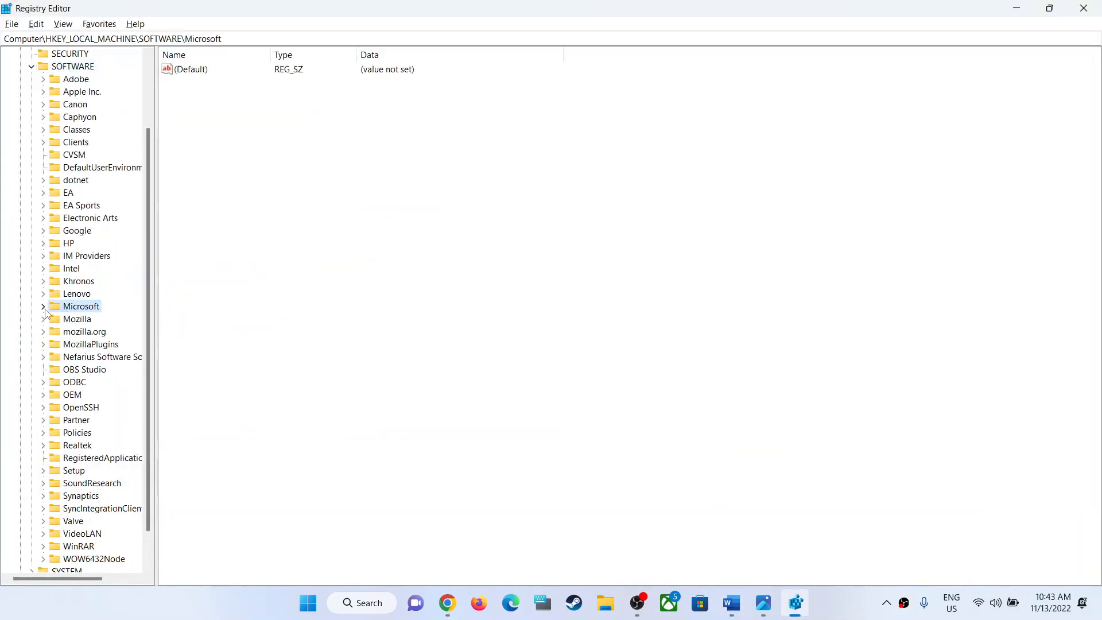
click(43, 307)
scroll(132, 436, down, 3)
scroll(132, 436, down, 20)
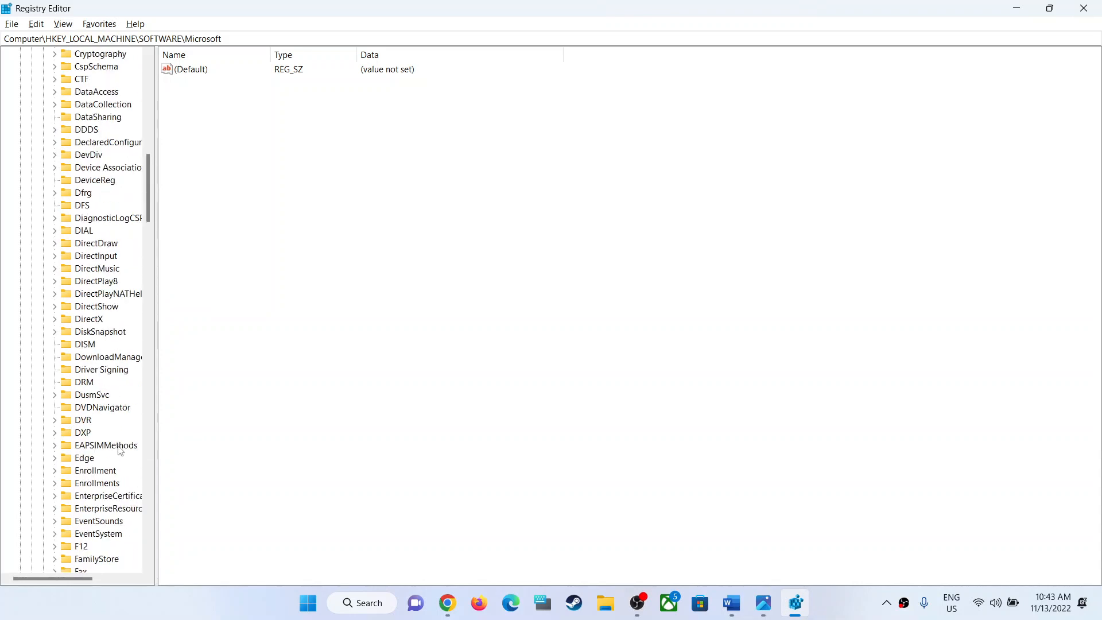
scroll(119, 450, down, 20)
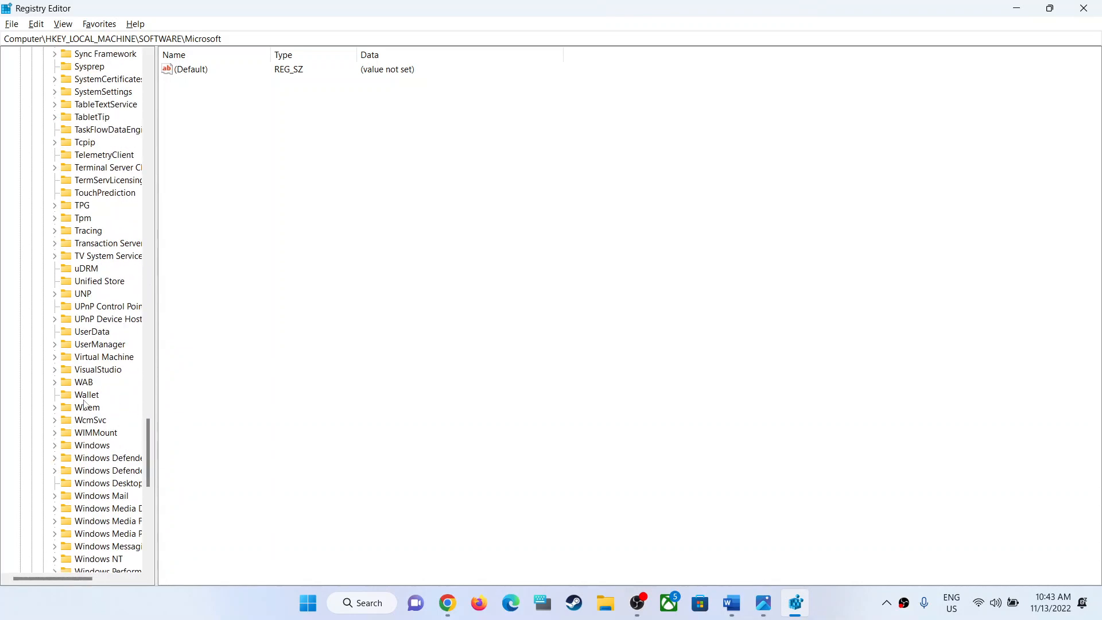
click(90, 447)
click(54, 446)
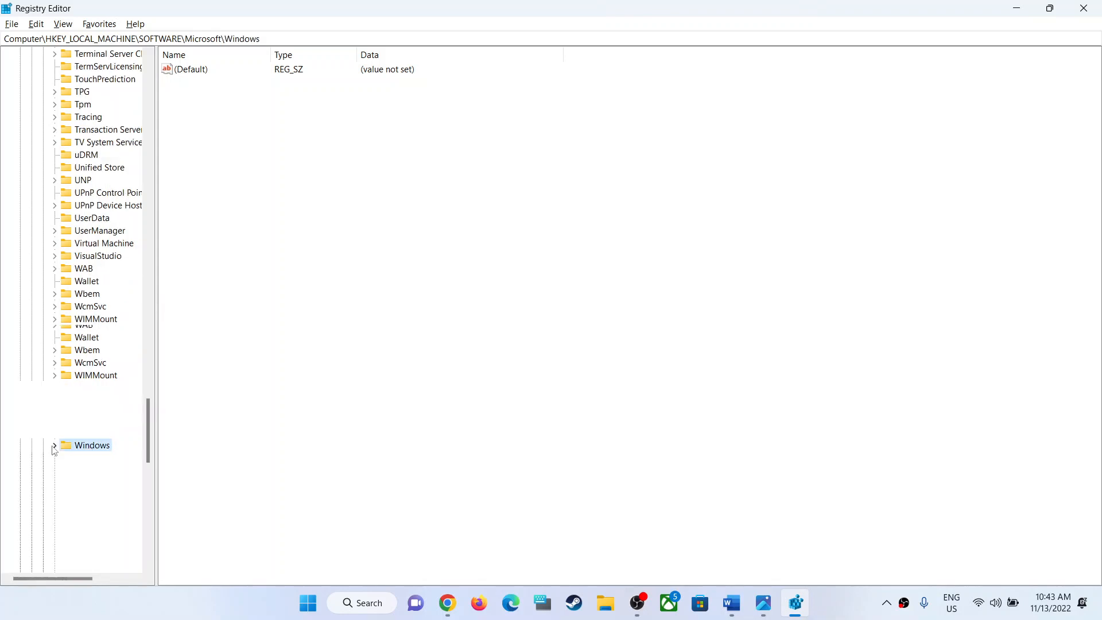
key(alt+Tab)
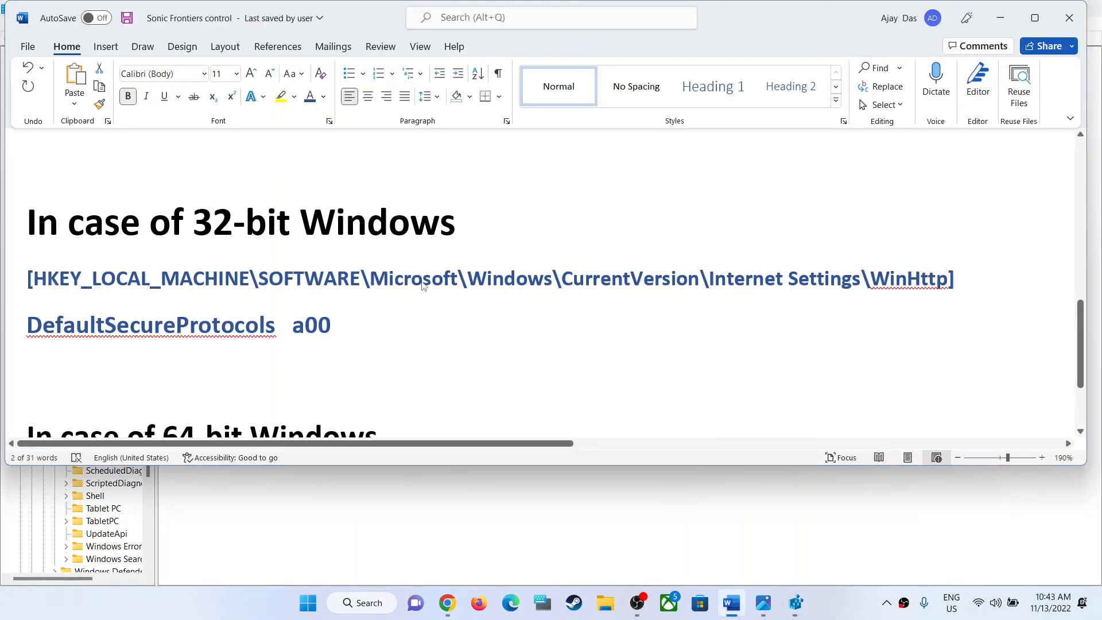
Return to the Registry Editor and expand the CurrentVersion key under Microsoft\Windows.
key(alt+Tab)
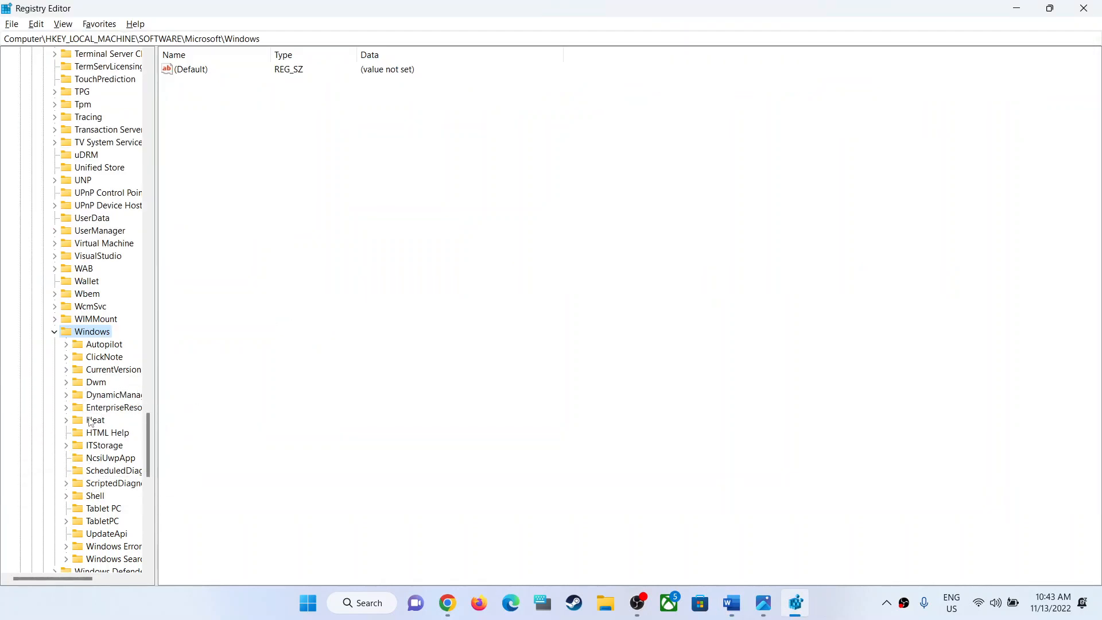
click(106, 371)
click(66, 371)
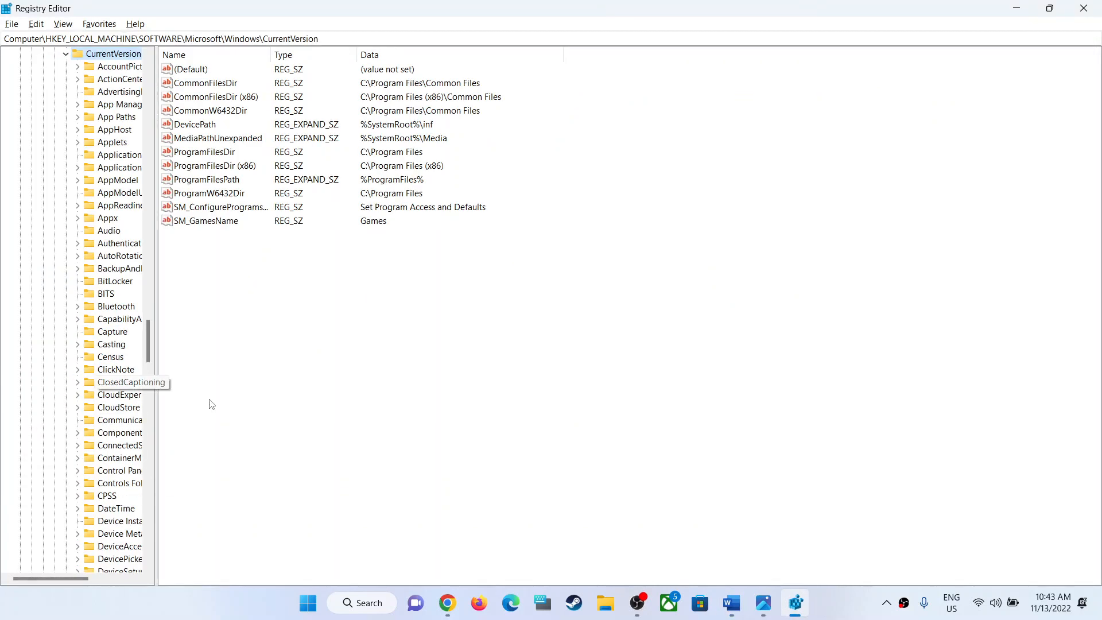
Check the 32-bit path in the Word notes and expand the Internet Settings key under CurrentVersion in the Registry Editor.
key(alt+Tab)
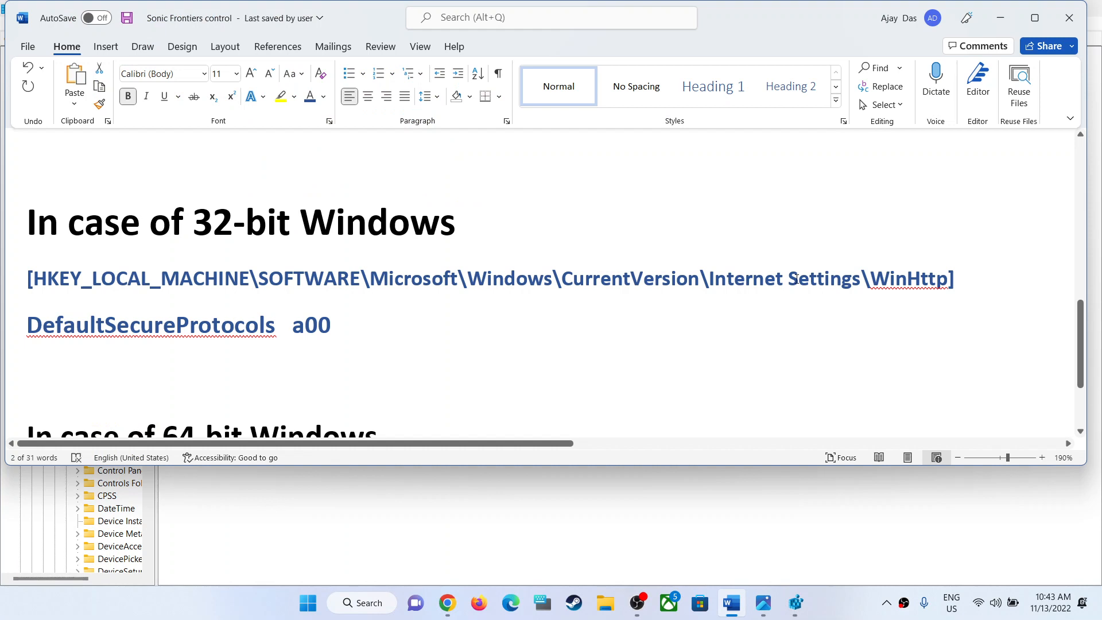
key(alt+Tab)
scroll(119, 420, down, 12)
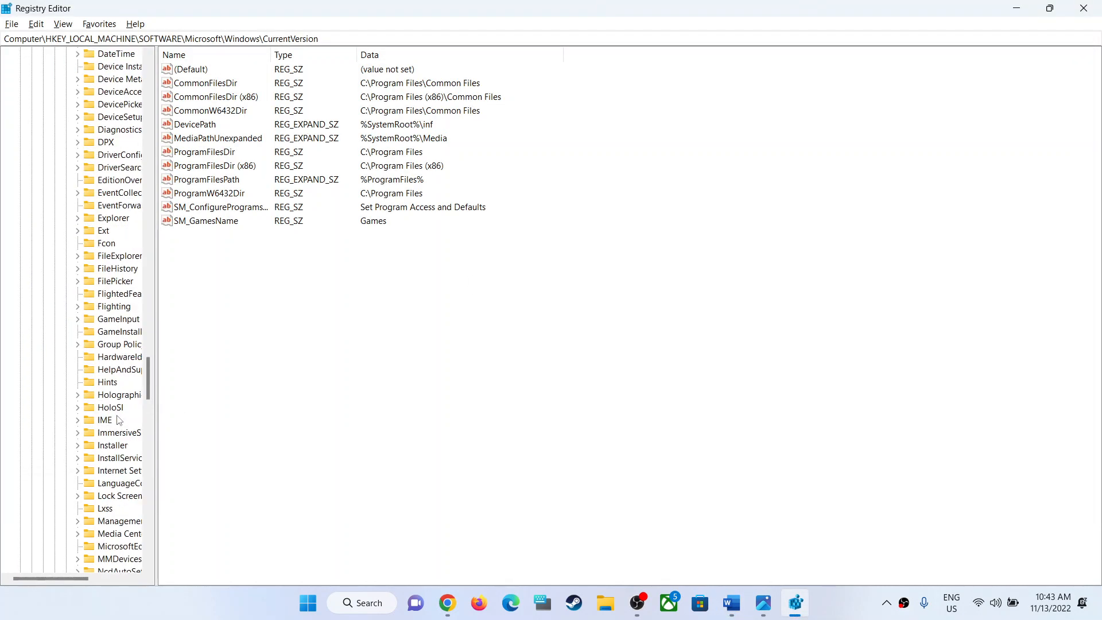
scroll(119, 420, down, 3)
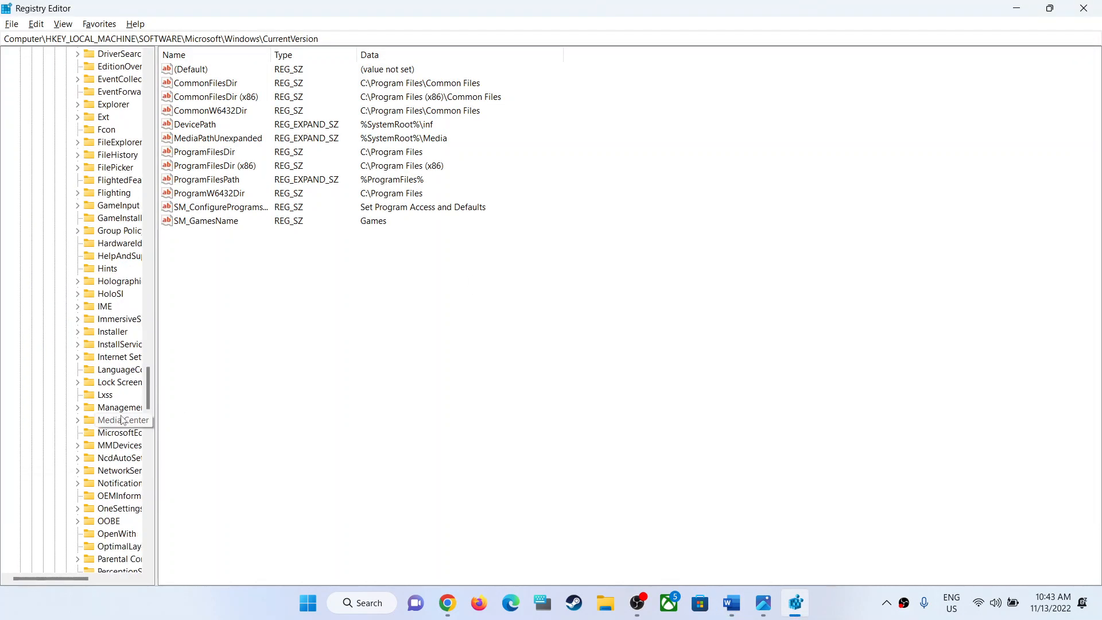
click(118, 358)
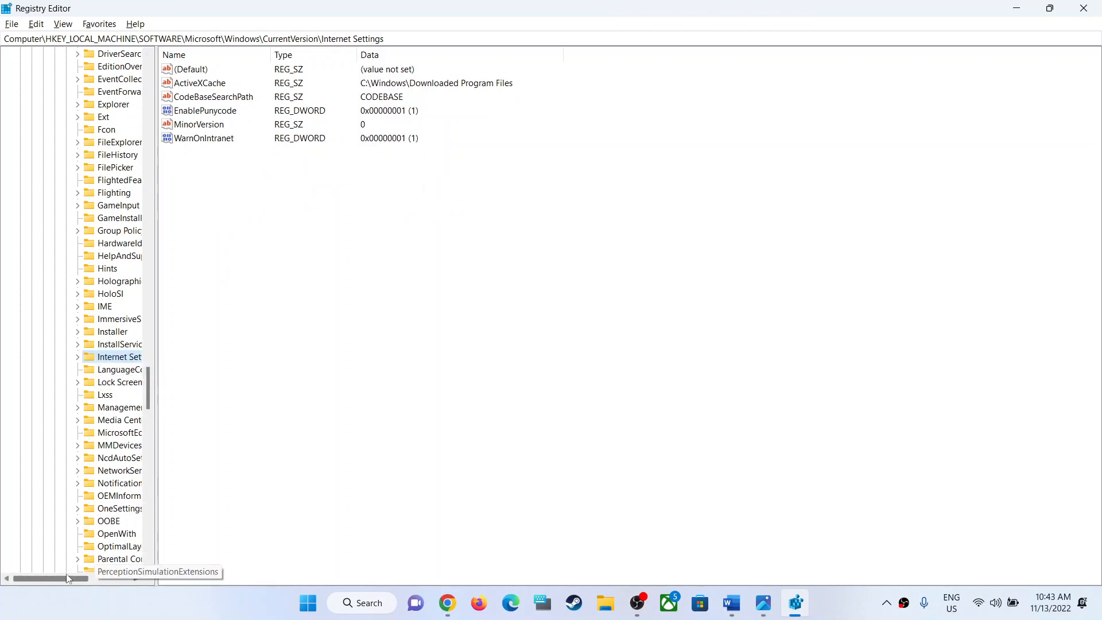
scroll(68, 579, right, 2)
click(53, 357)
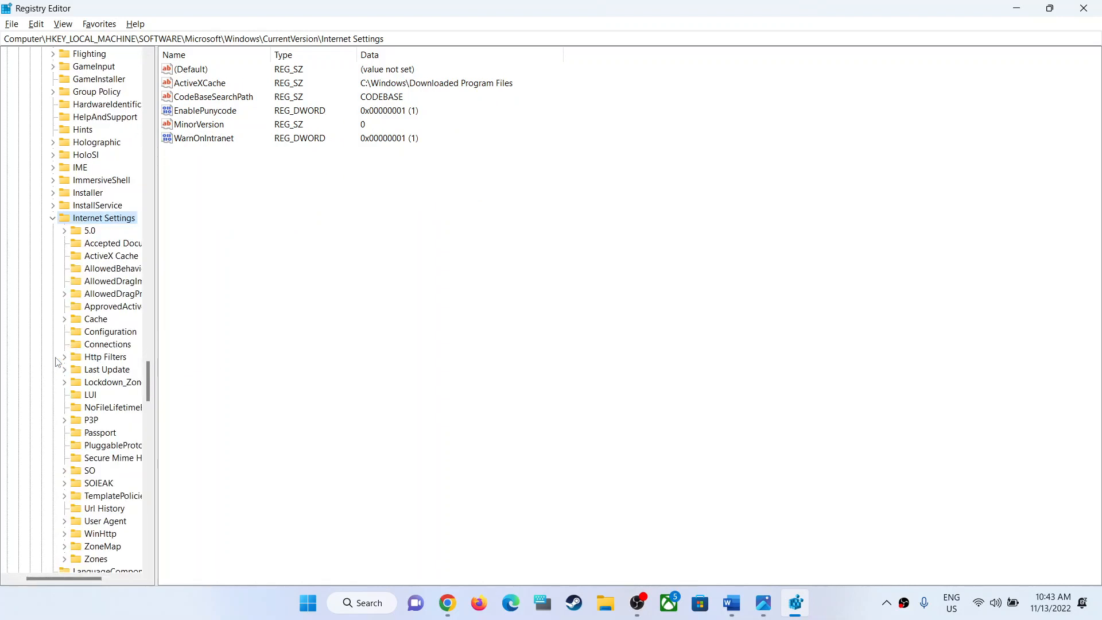
Check the last key of the 32-bit path in the Word notes and open the WinHttp key under Internet Settings.
key(alt+Tab)
double_click(889, 292)
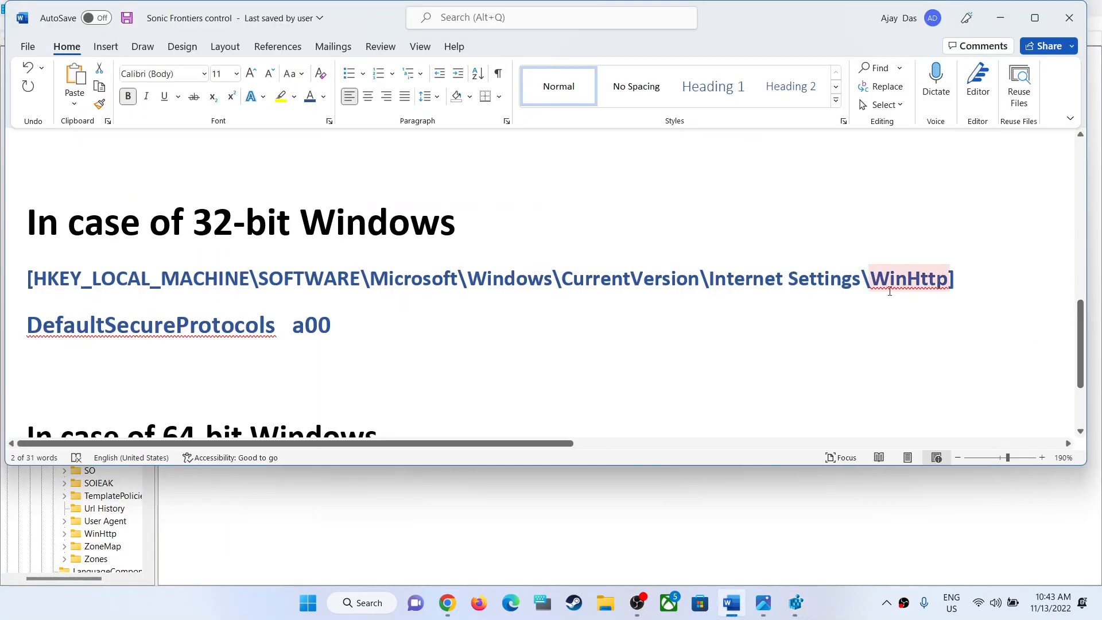
key(alt+Tab)
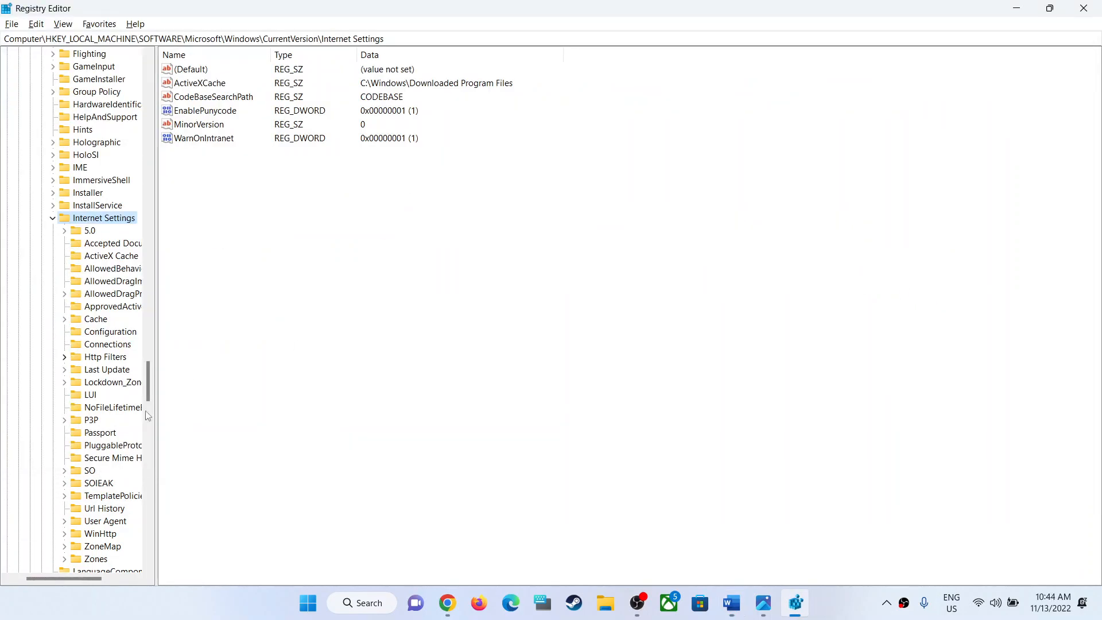
scroll(129, 474, down, 1)
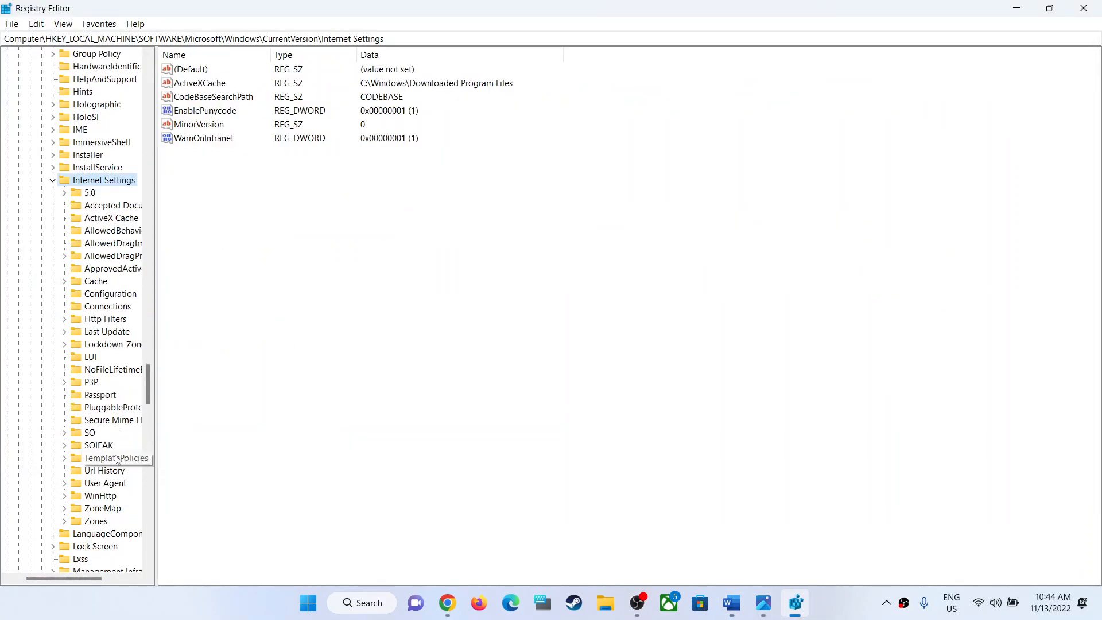
click(93, 499)
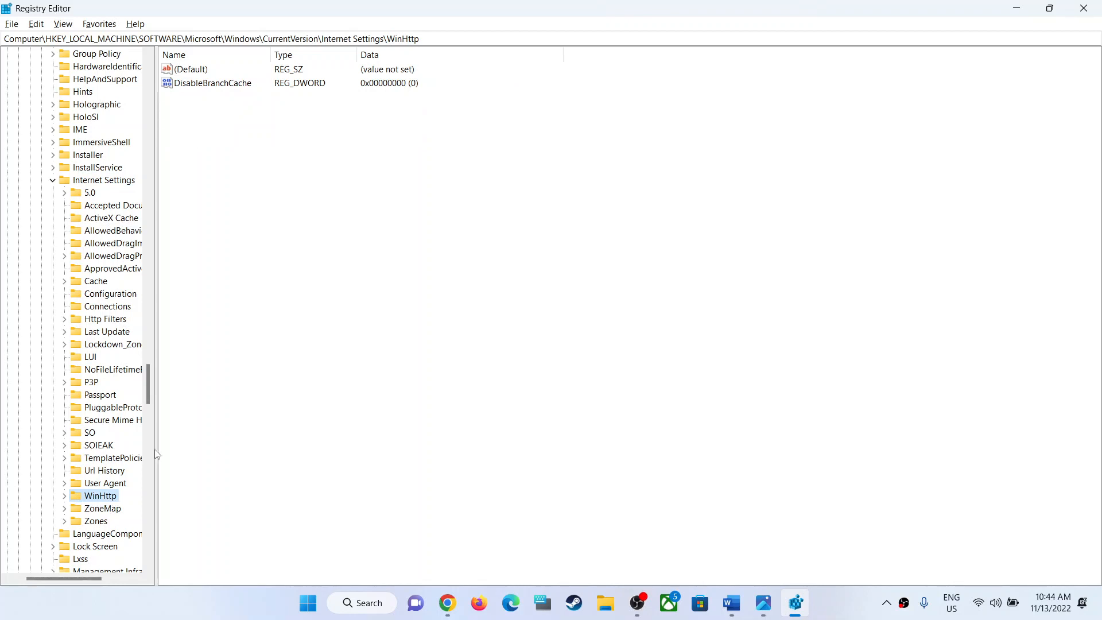
Create a new DWORD (32-bit) value in the WinHttp key.
right_click(374, 152)
mouse_move(395, 159)
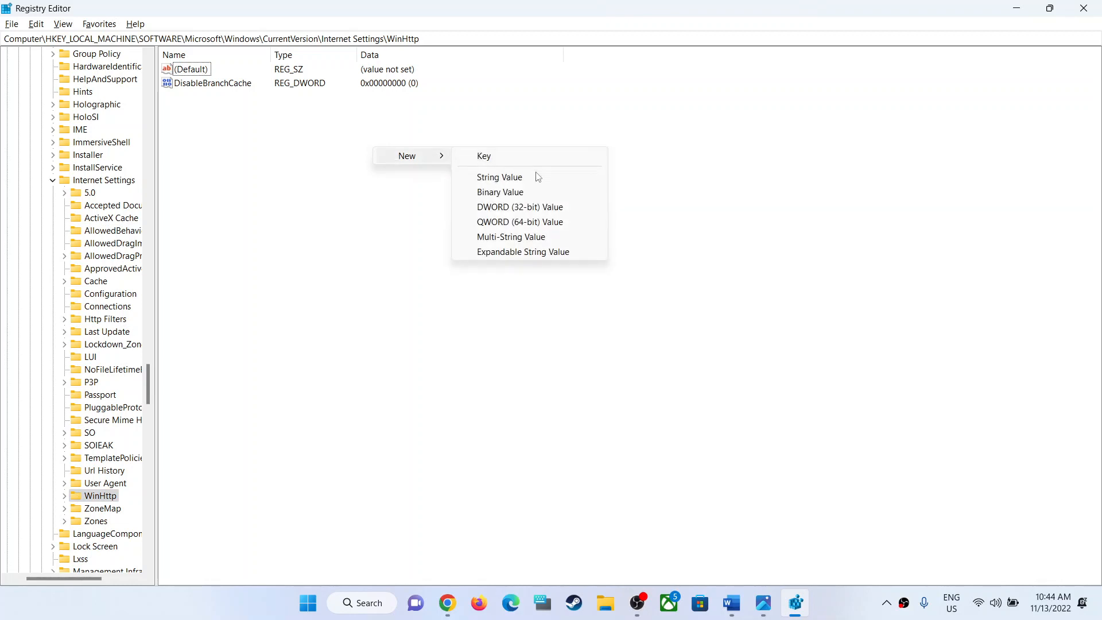
click(504, 210)
Copy the name DefaultSecureProtocols from the Word notes and rename the new DWORD value in the Registry Editor with it.
key(alt+Tab)
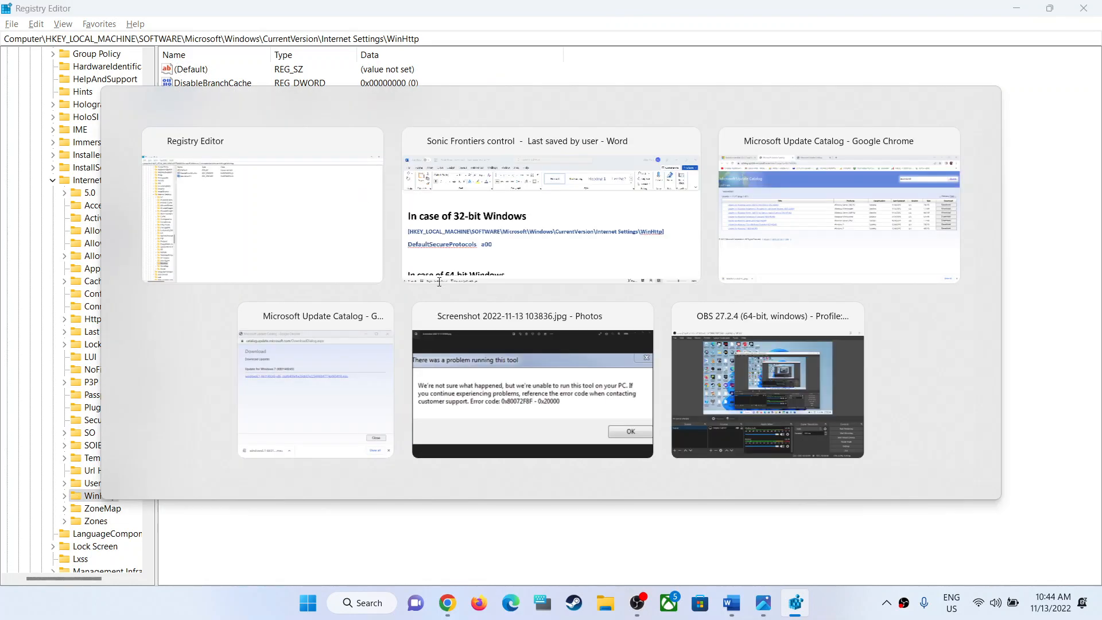
double_click(262, 325)
drag(280, 328, 48, 332)
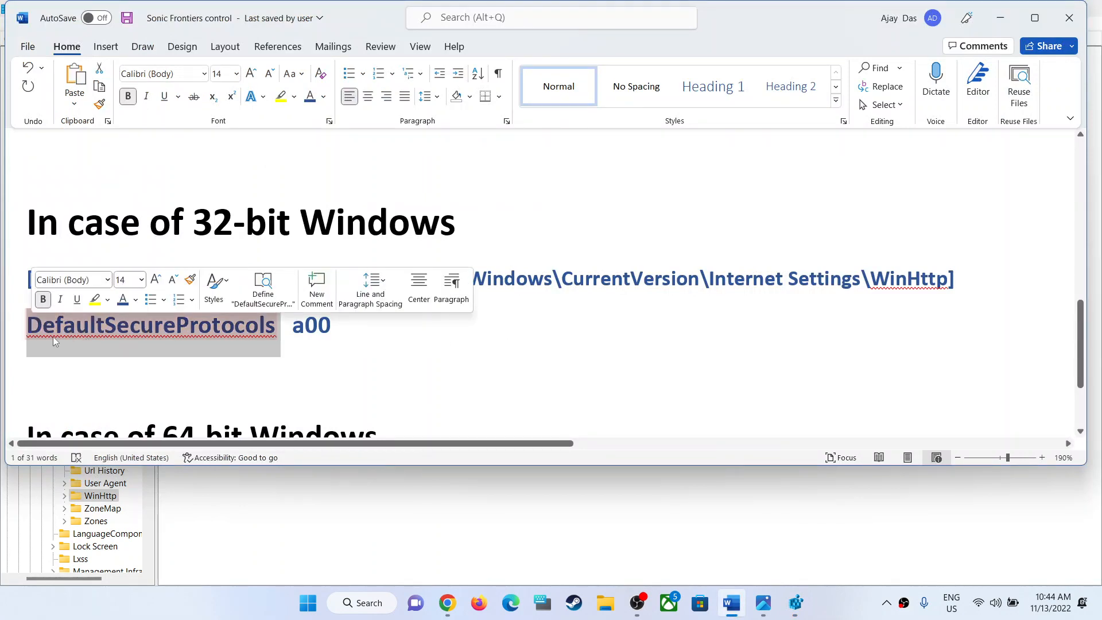
right_click(139, 329)
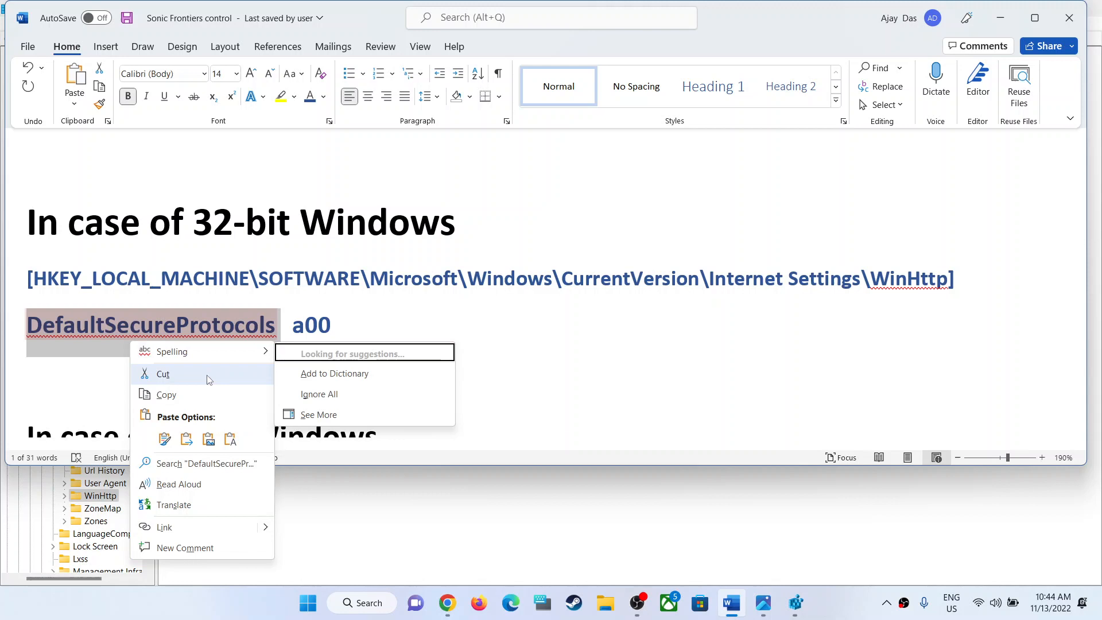
click(167, 394)
key(alt+Tab)
right_click(197, 101)
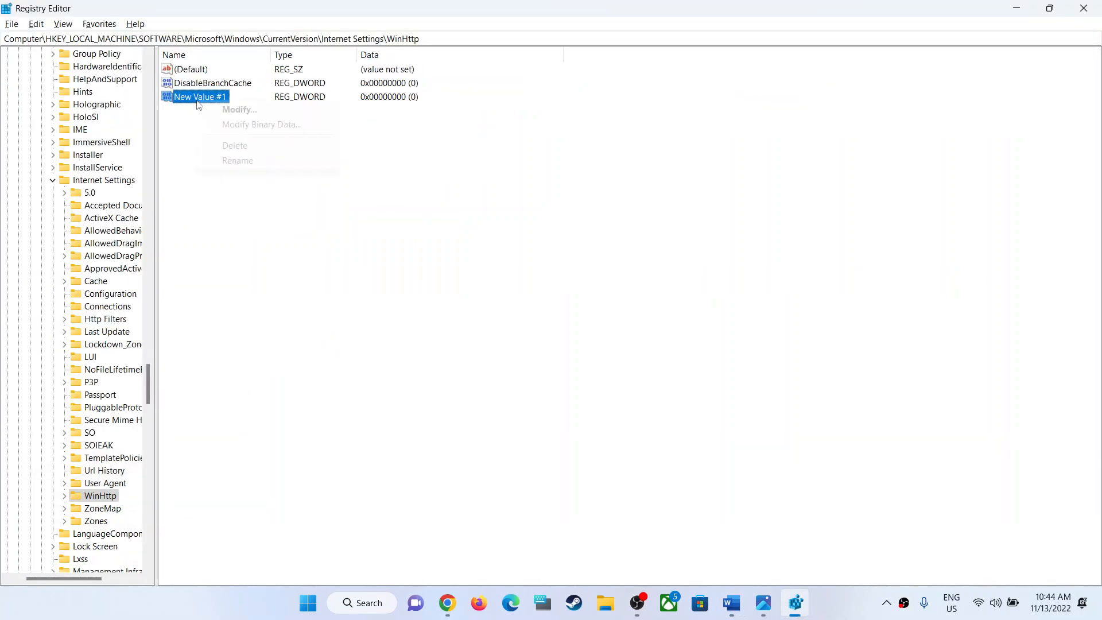
click(237, 161)
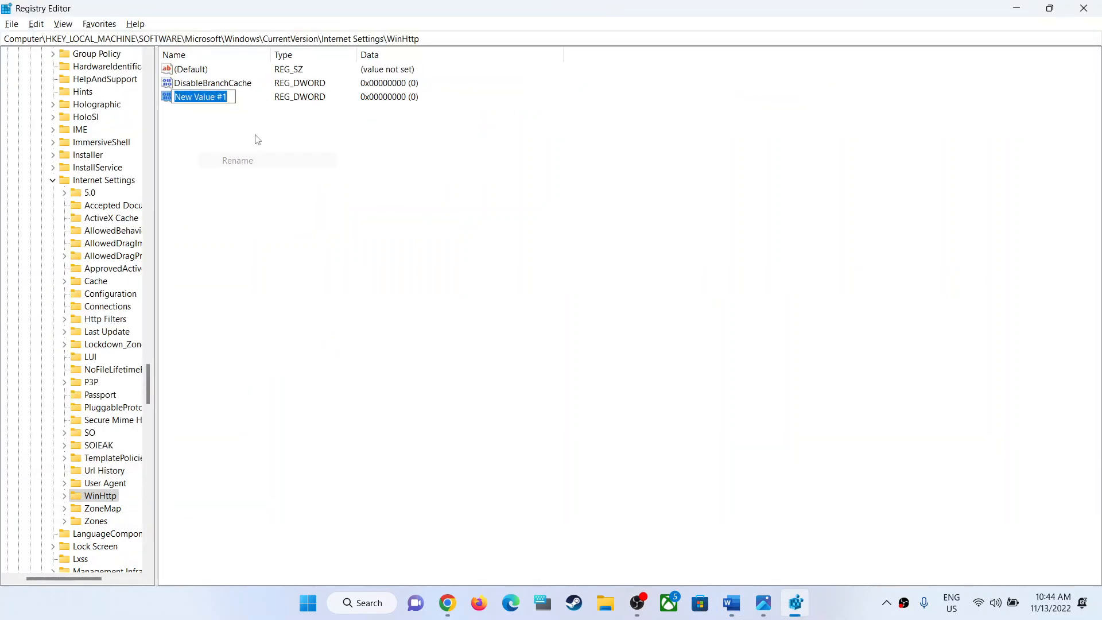
key(ctrl+v)
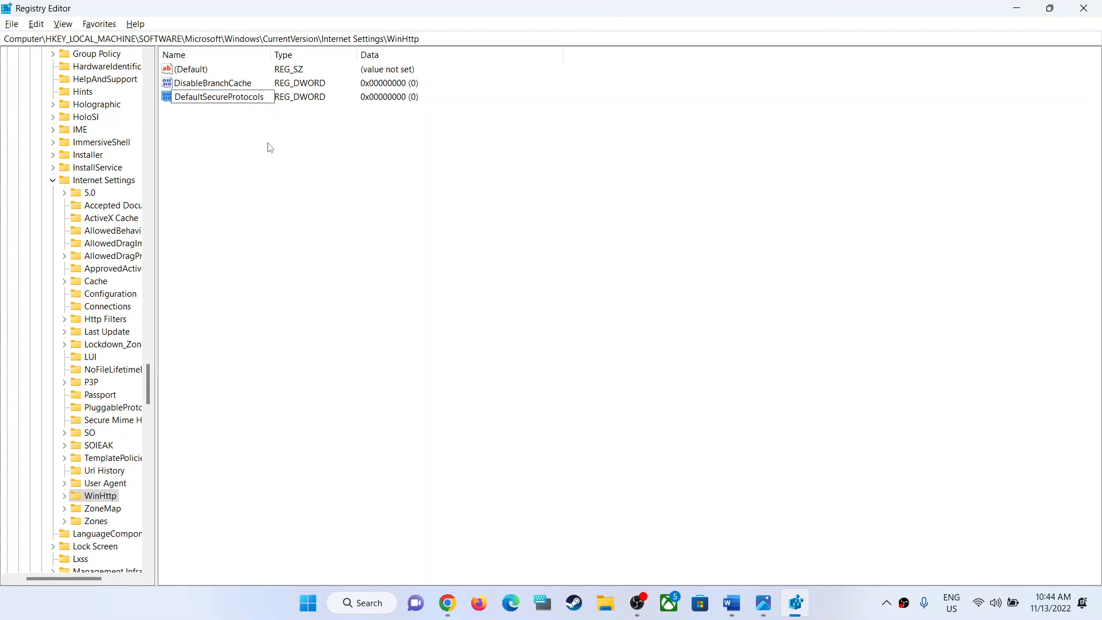
key(Return)
Copy a00 from the Word notes and set it as the hexadecimal value data of DefaultSecureProtocols in the Registry Editor.
key(alt+Tab)
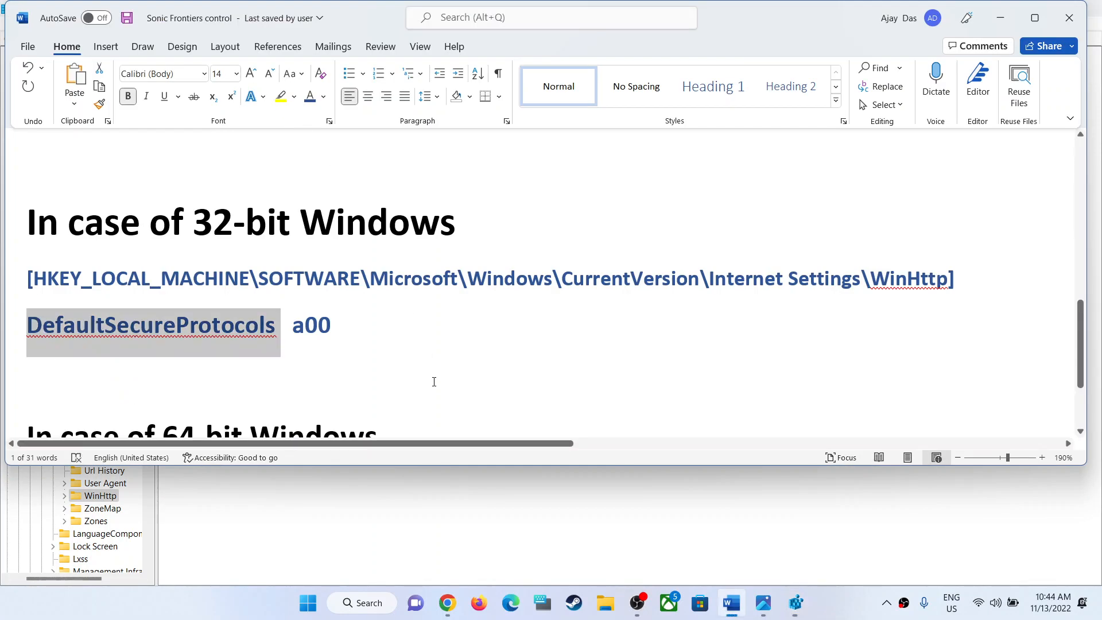
double_click(313, 330)
right_click(313, 339)
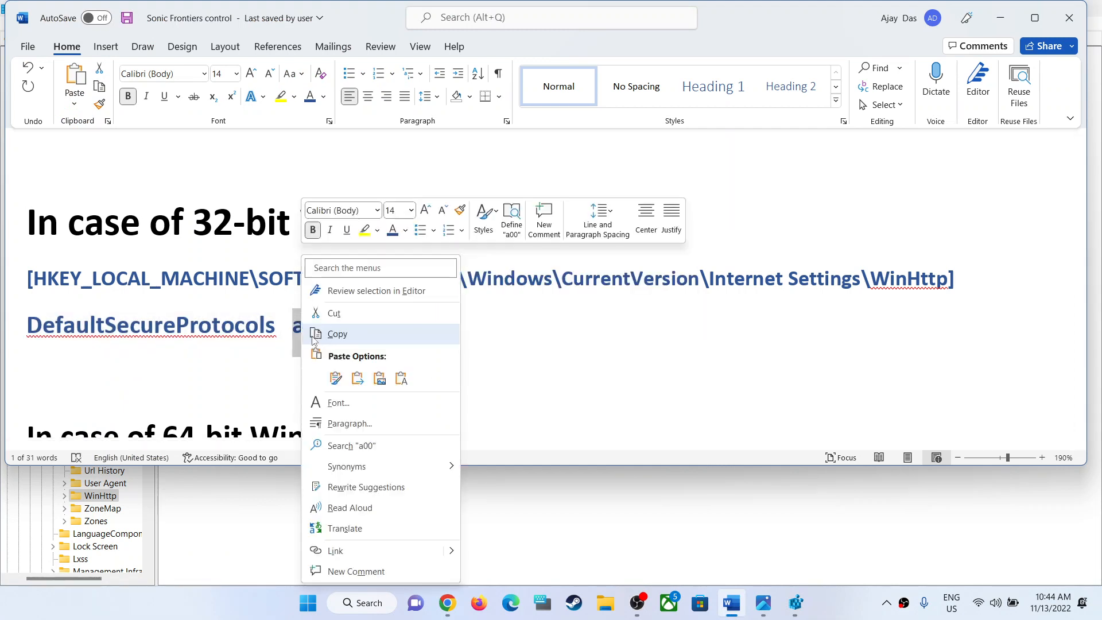
click(333, 334)
key(alt+Tab)
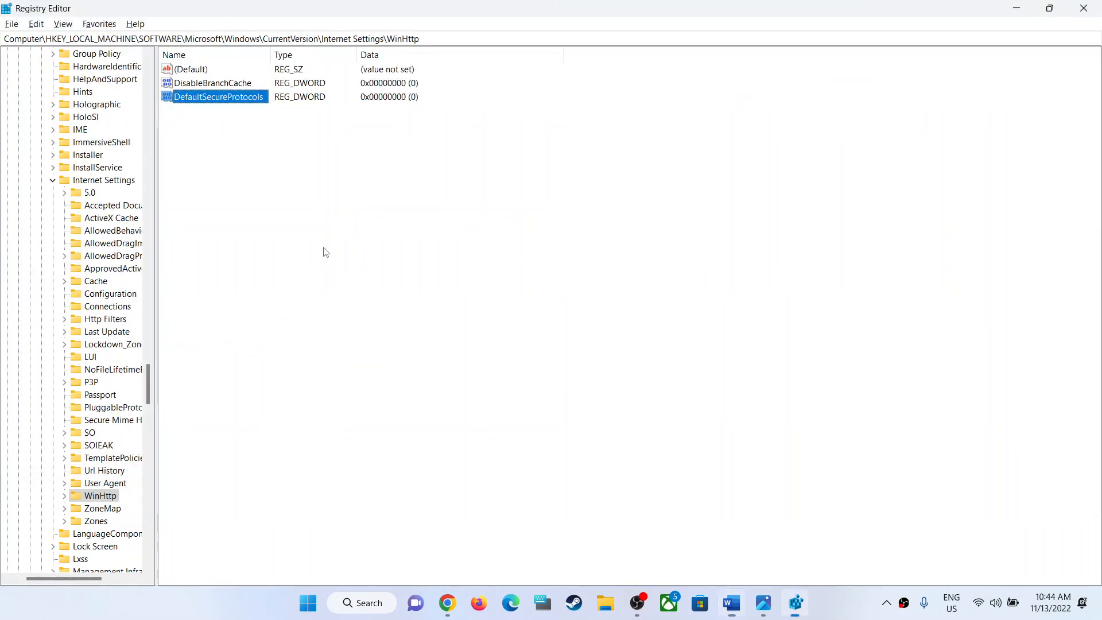
key(alt+Tab)
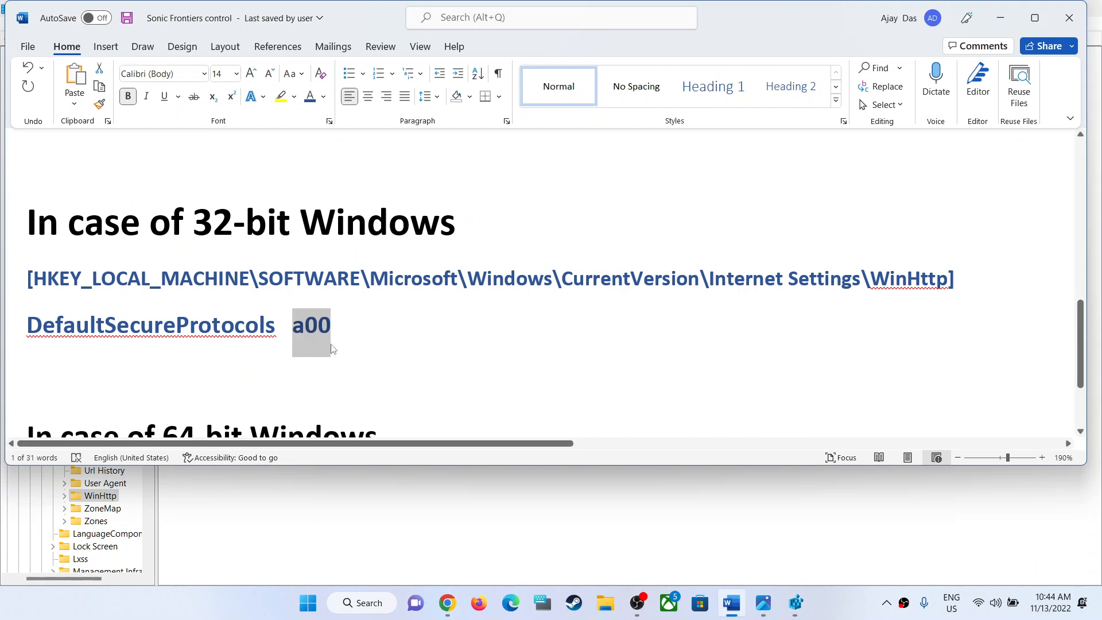
key(alt+Tab)
double_click(229, 102)
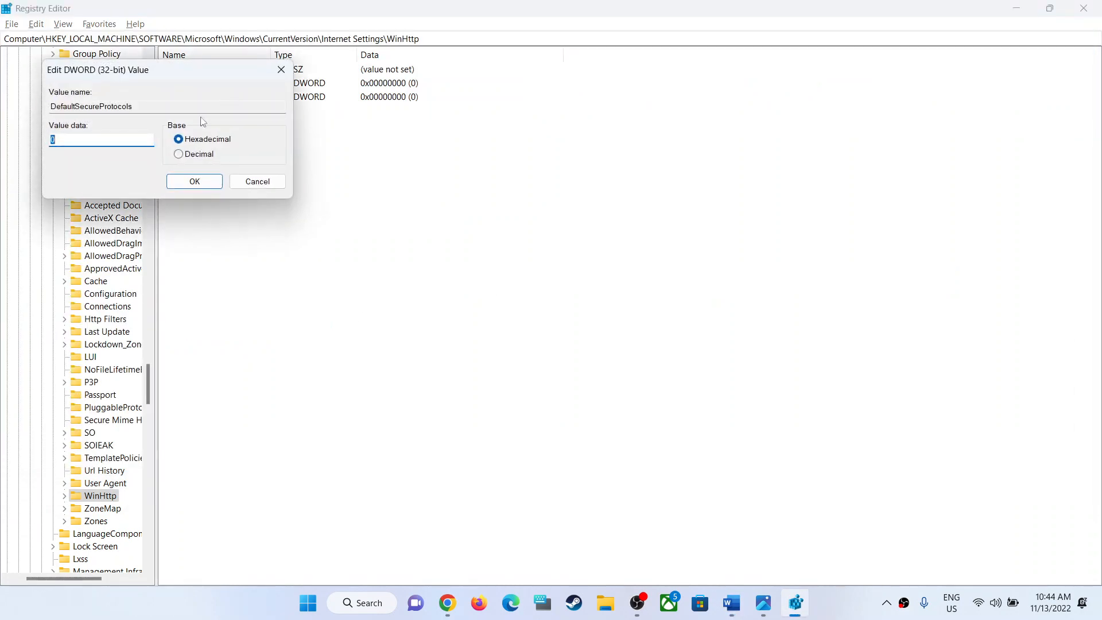
key(ctrl+v)
click(211, 182)
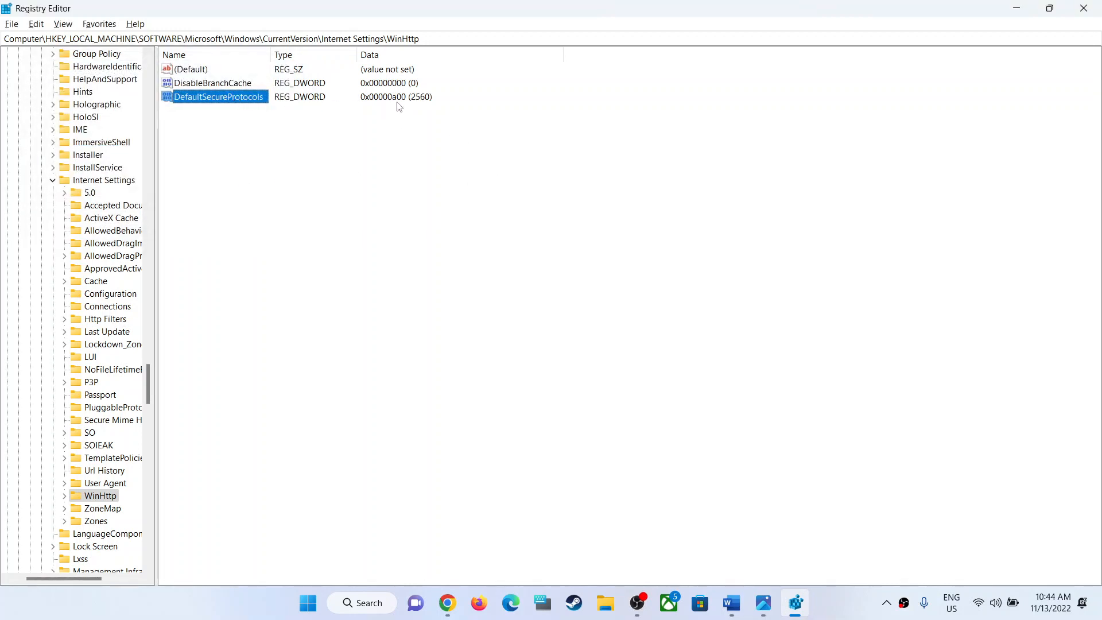
click(309, 602)
click(729, 554)
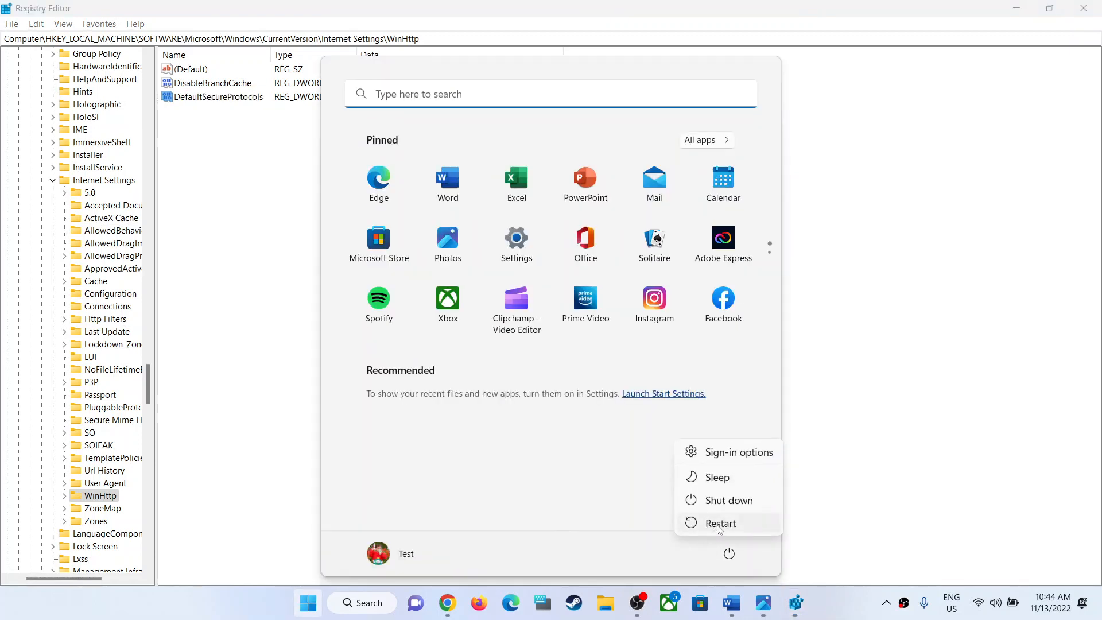
click(894, 335)
click(866, 314)
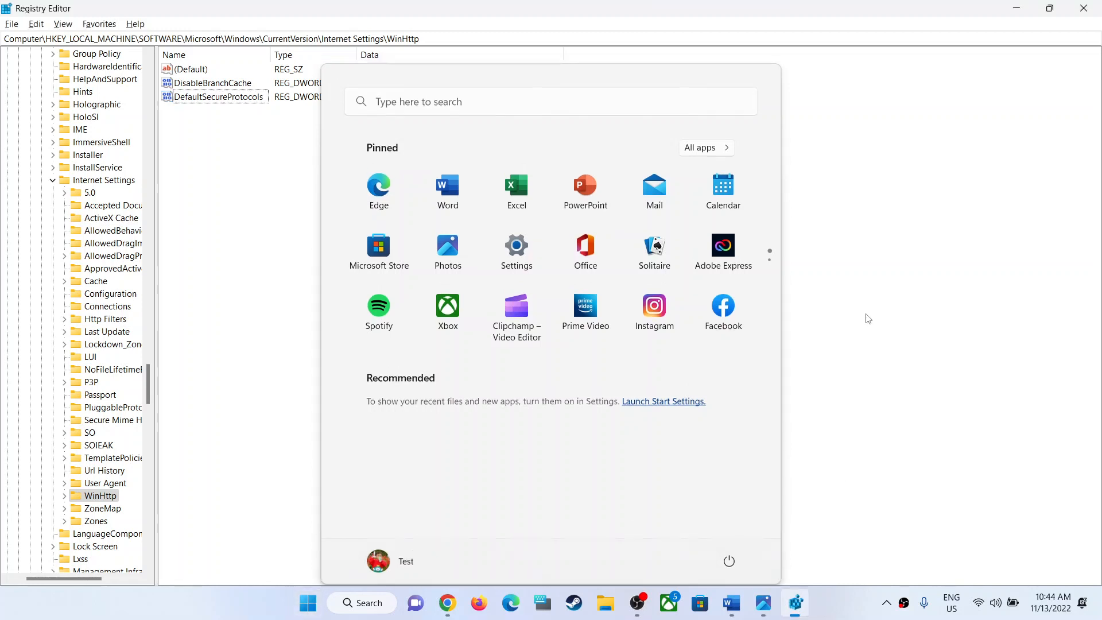
View the error screenshot in Photos and review the 64-bit WinHttp path and DefaultSecureProtocols value in the Word notes.
mouse_move(727, 600)
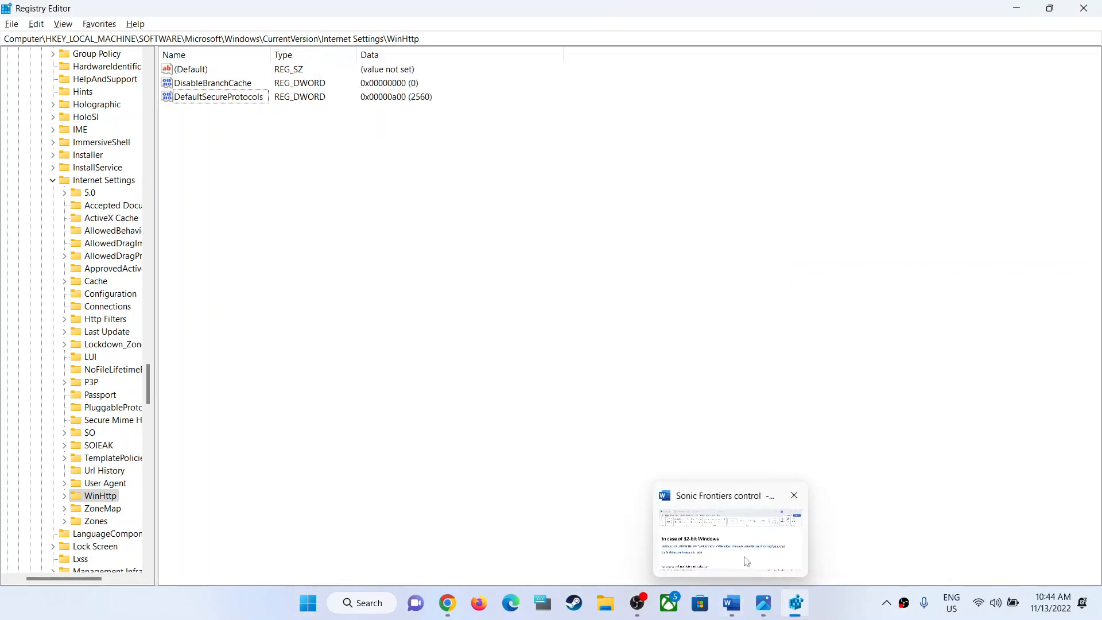
click(767, 608)
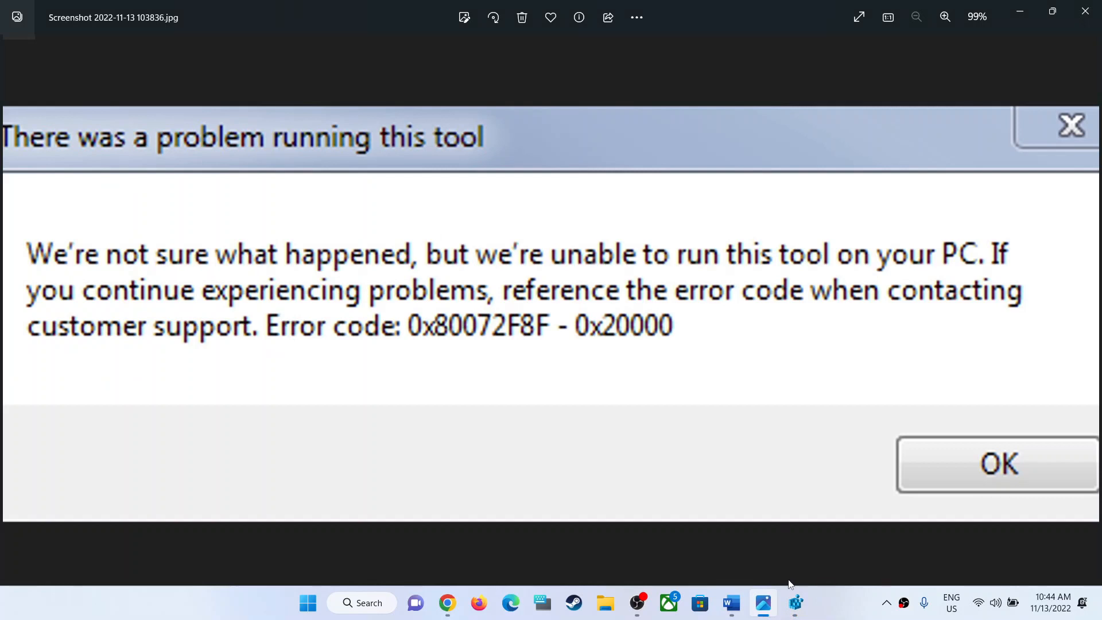
click(732, 603)
scroll(170, 325, down, 3)
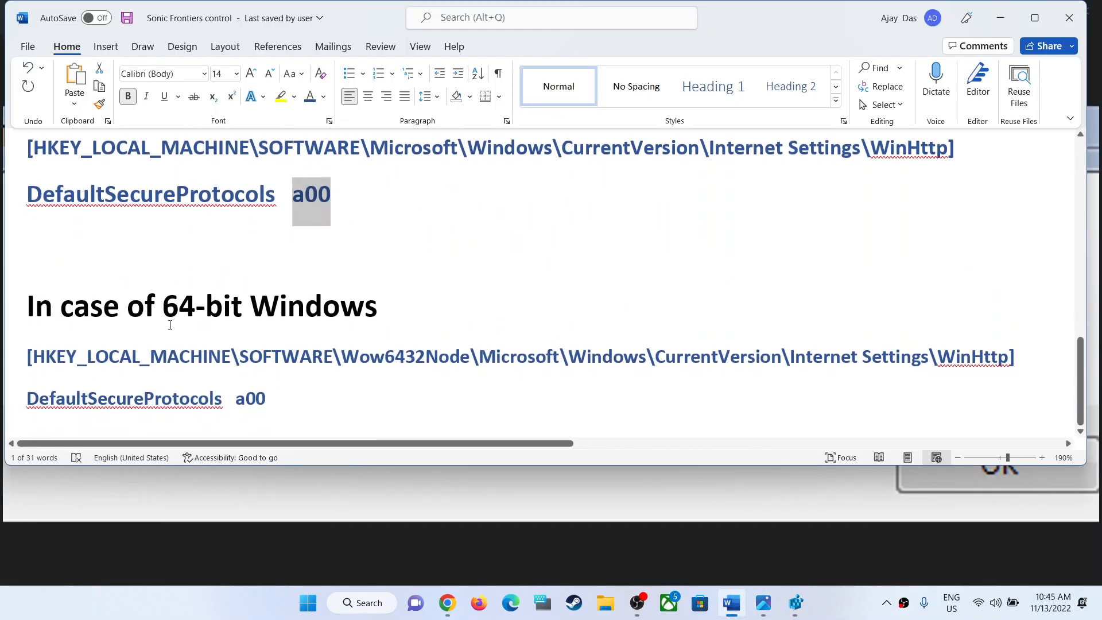
drag(77, 303, 305, 305)
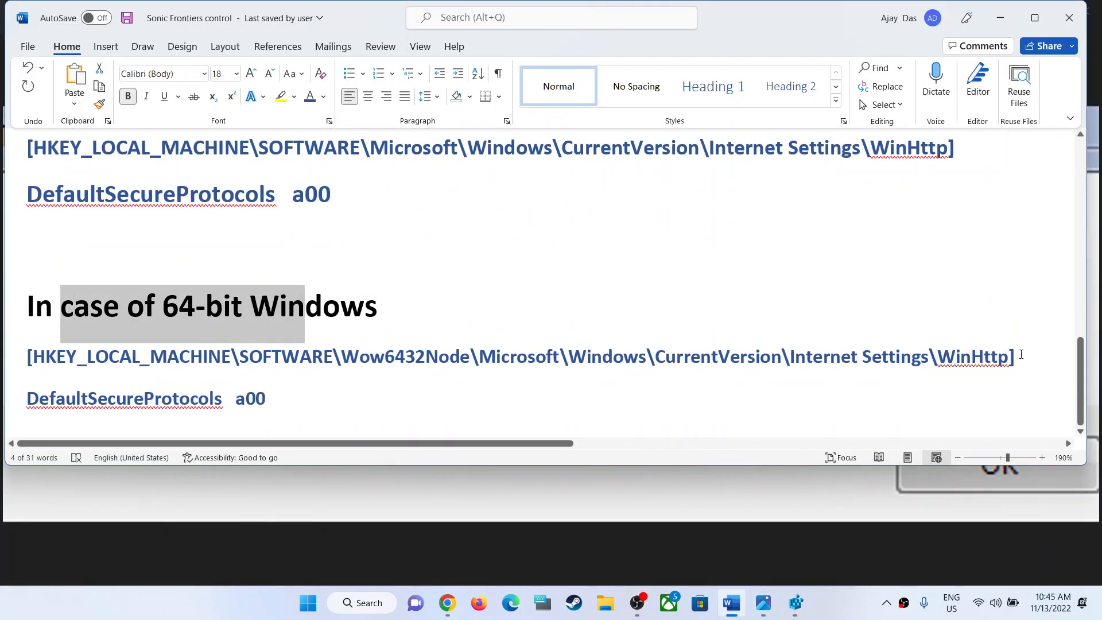
drag(1020, 357, 103, 359)
drag(270, 399, 27, 358)
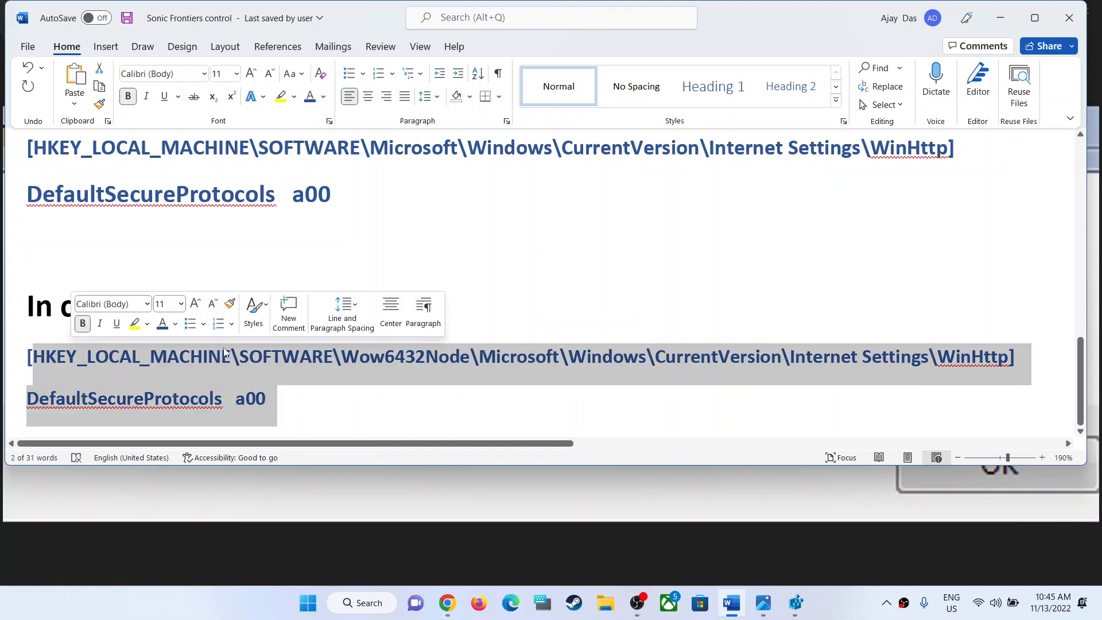
Return to the title of the Word notes and minimize the document to show the error screenshot again.
scroll(696, 366, up, 3)
scroll(696, 367, up, 10)
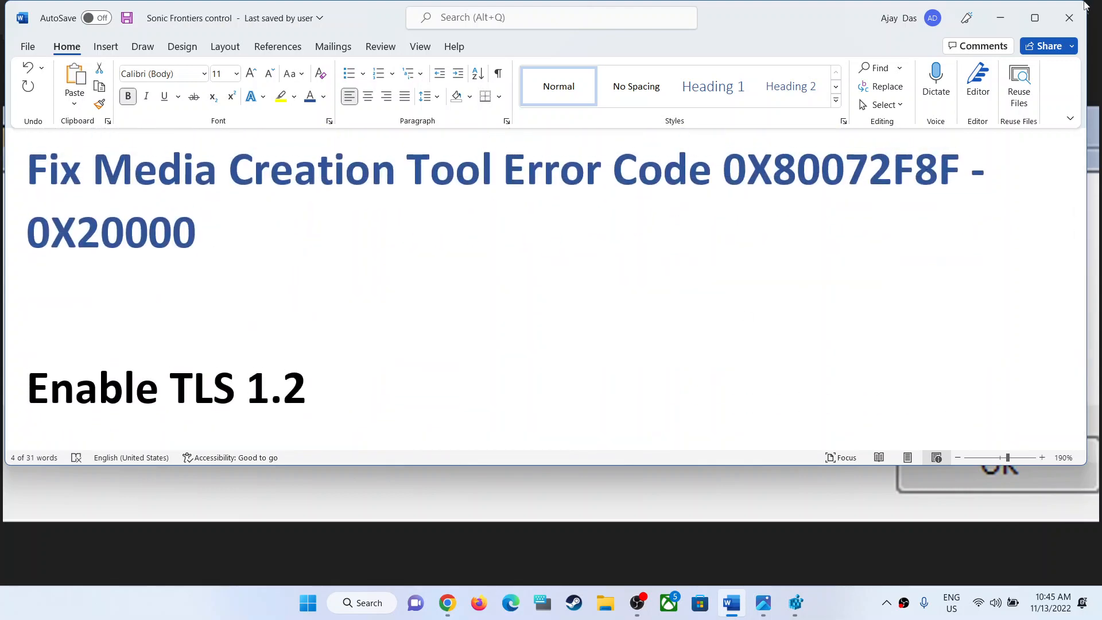
click(1002, 19)
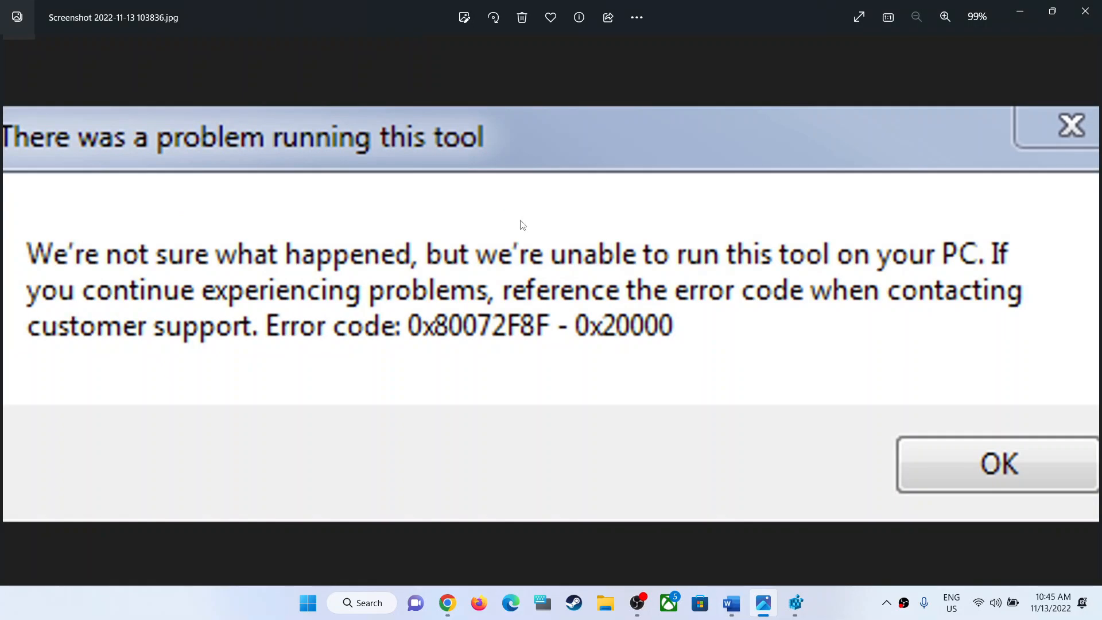
click(833, 608)
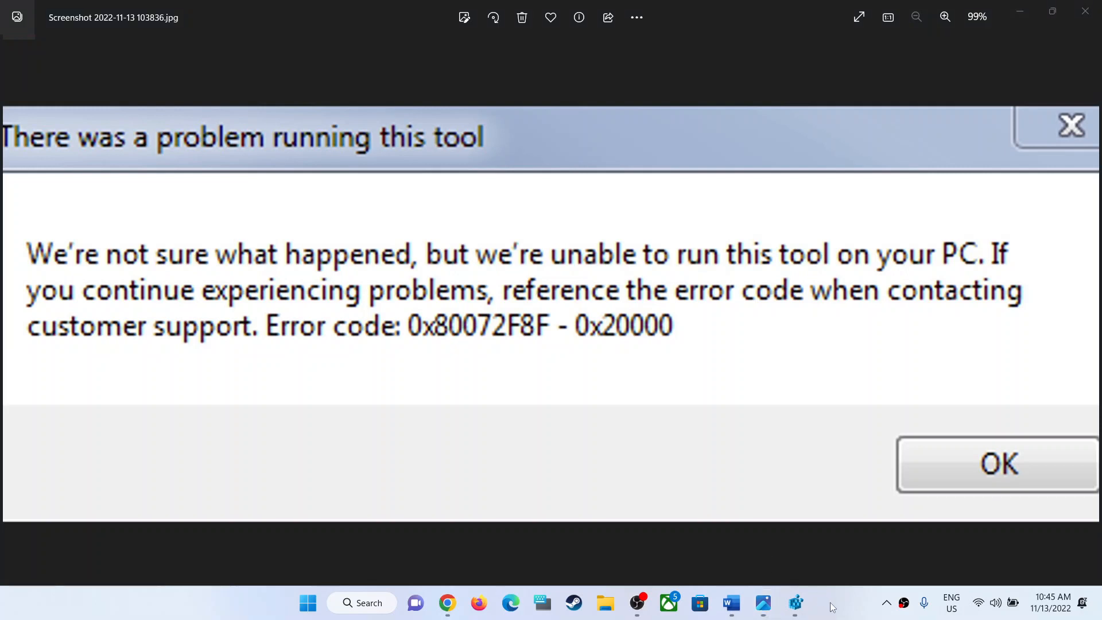